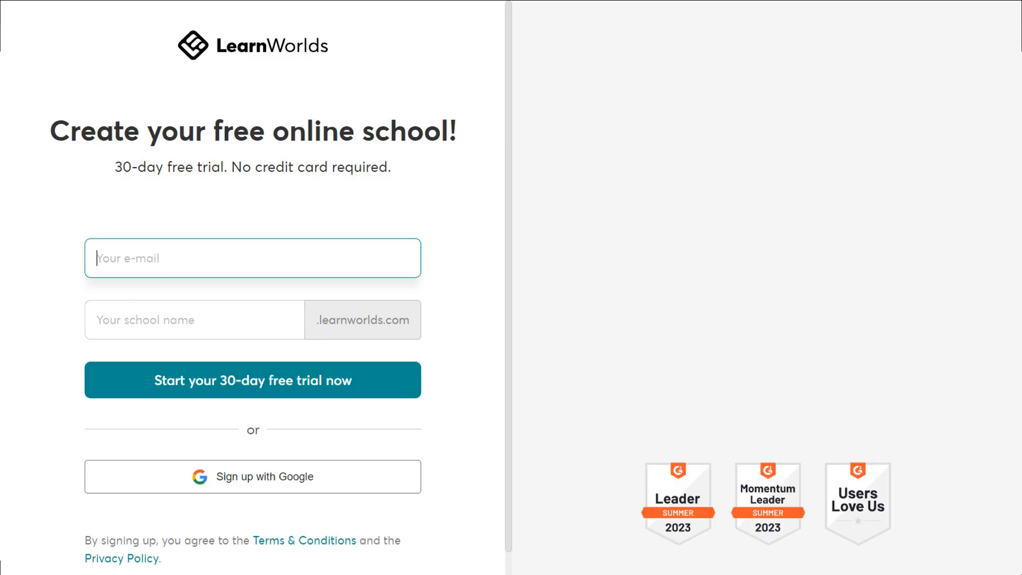
left_click(195, 320)
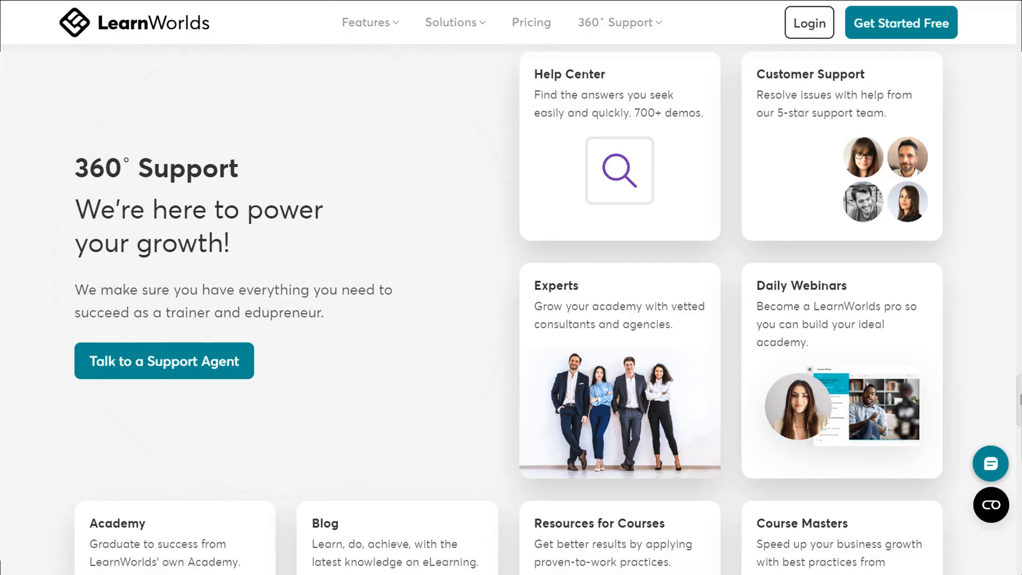
scroll(1020, 400, "down", 4)
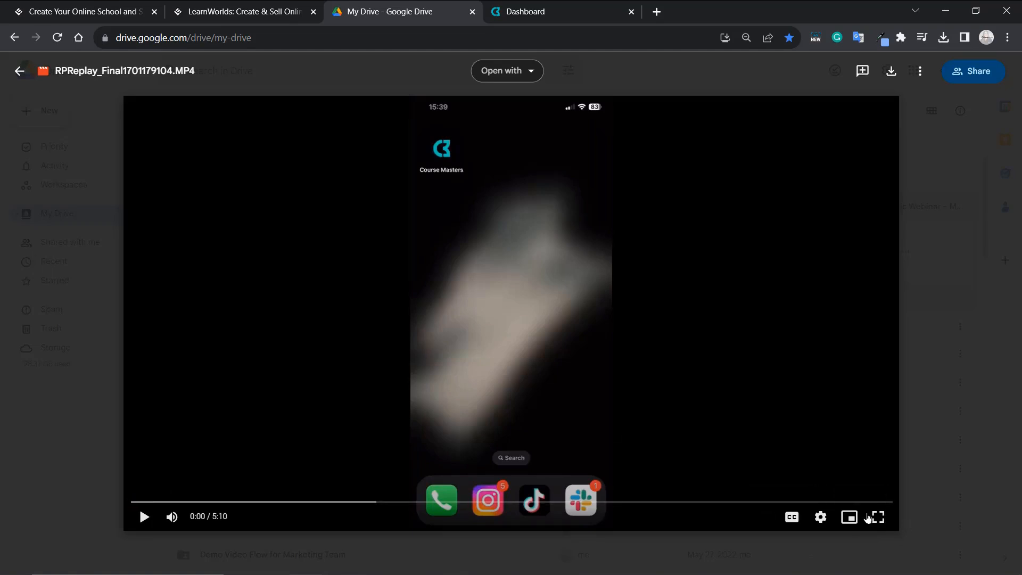
- Play the RPReplay_Final1701179104.MP4 app recording full screen
left_click(878, 516)
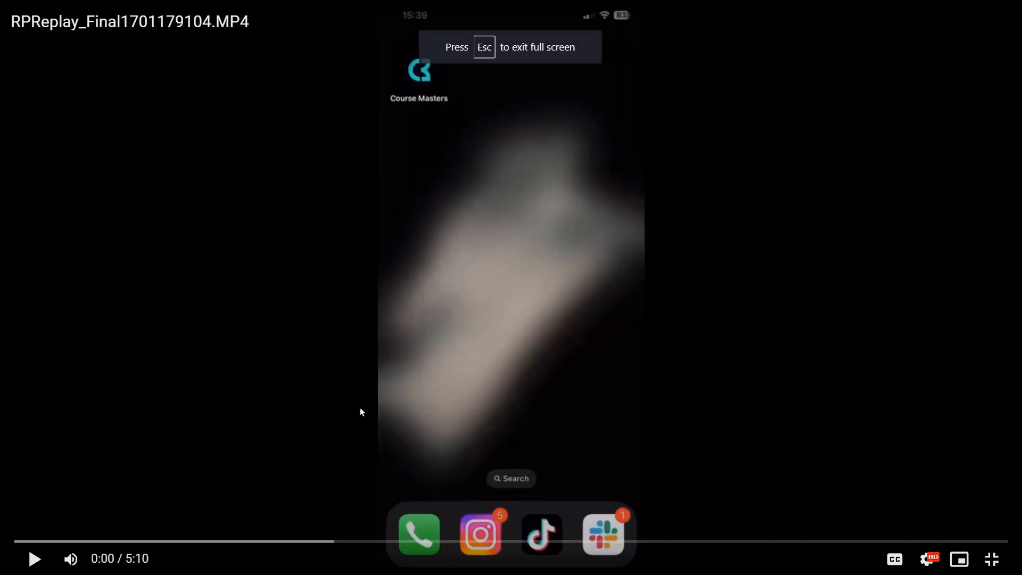
left_click(34, 558)
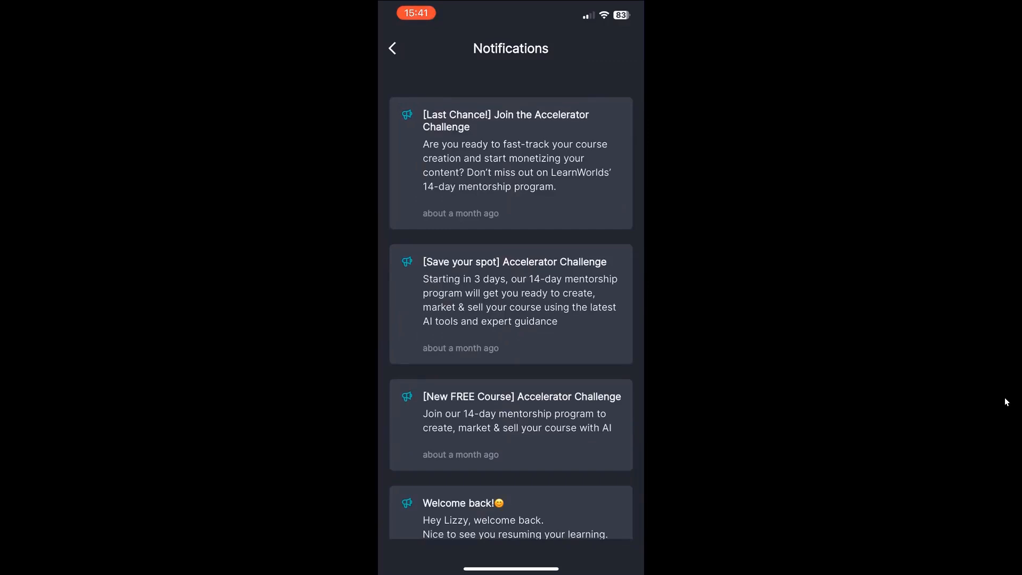
- Browse the mobile app's notifications list and the community feed posts
scroll(511, 319, "down", 2)
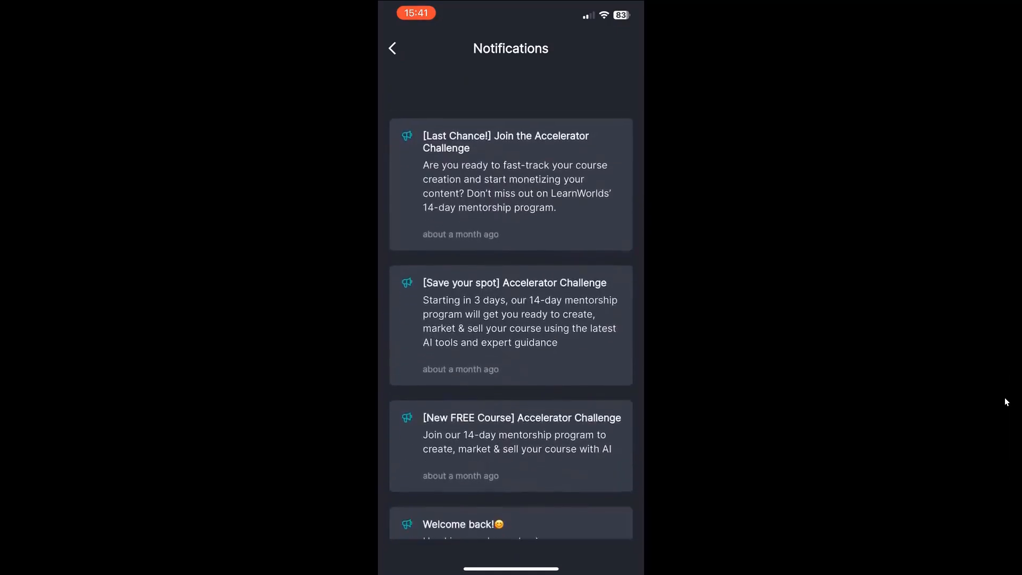
left_click(392, 48)
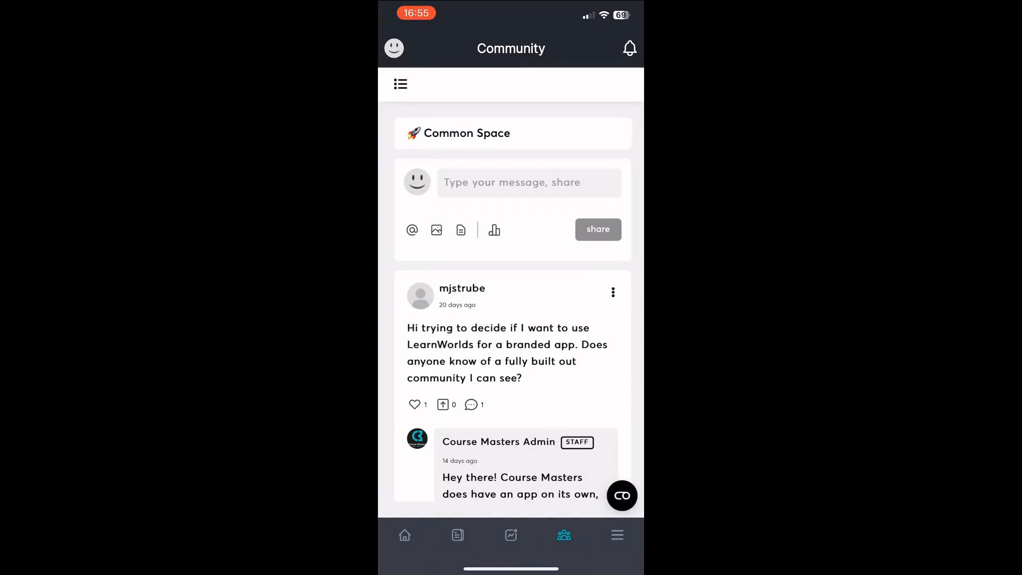
scroll(513, 308, "down", 5)
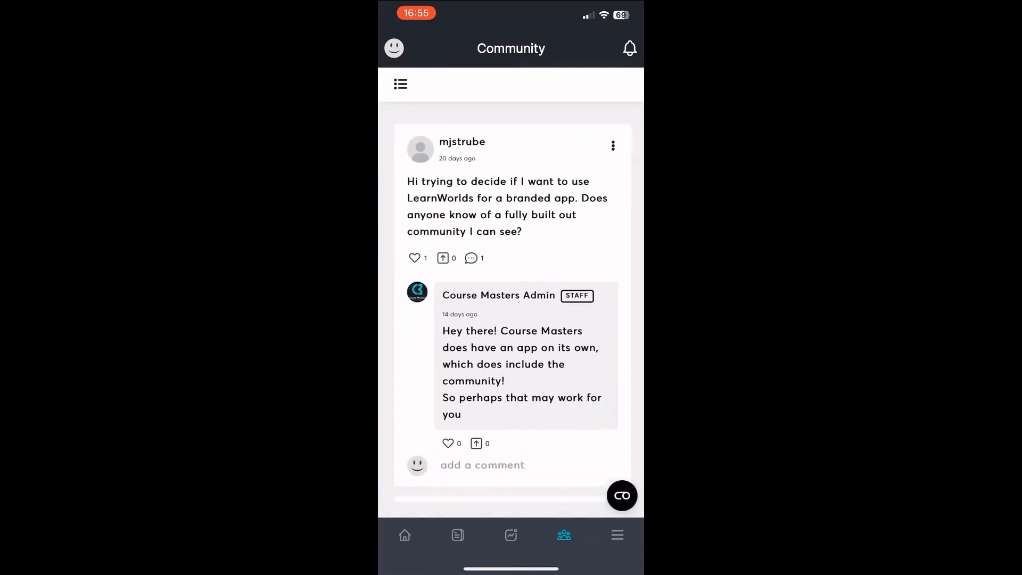
scroll(512, 308, "up", 4)
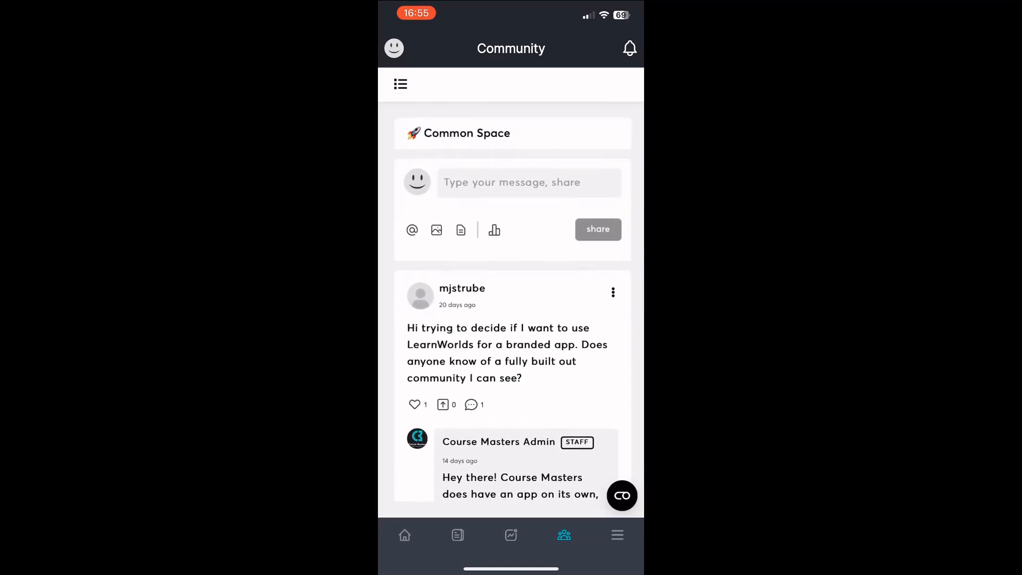
- Explore the Common Space message composer's mention option and the community spaces menu, then open the app menu
left_click(529, 182)
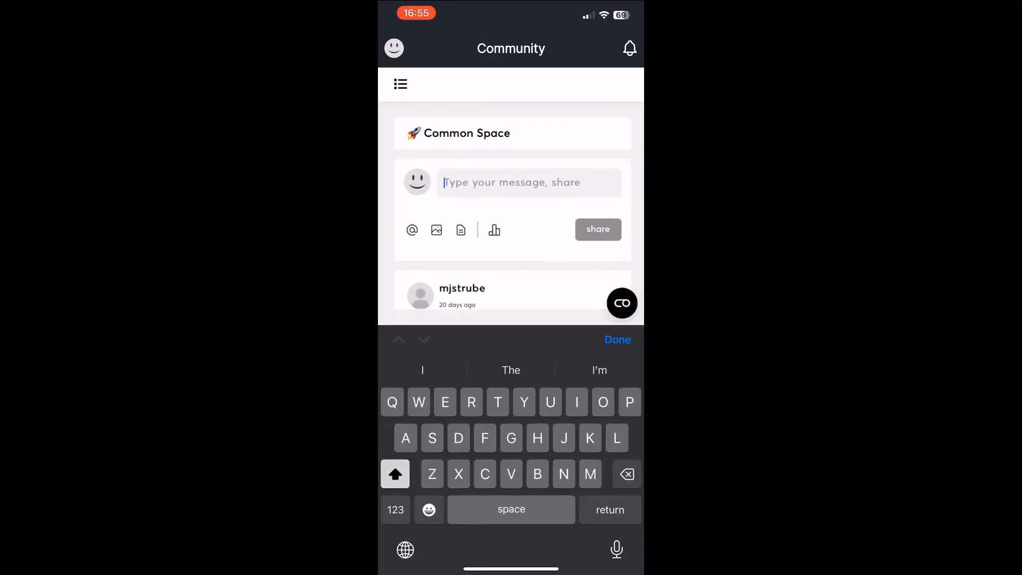
left_click(411, 230)
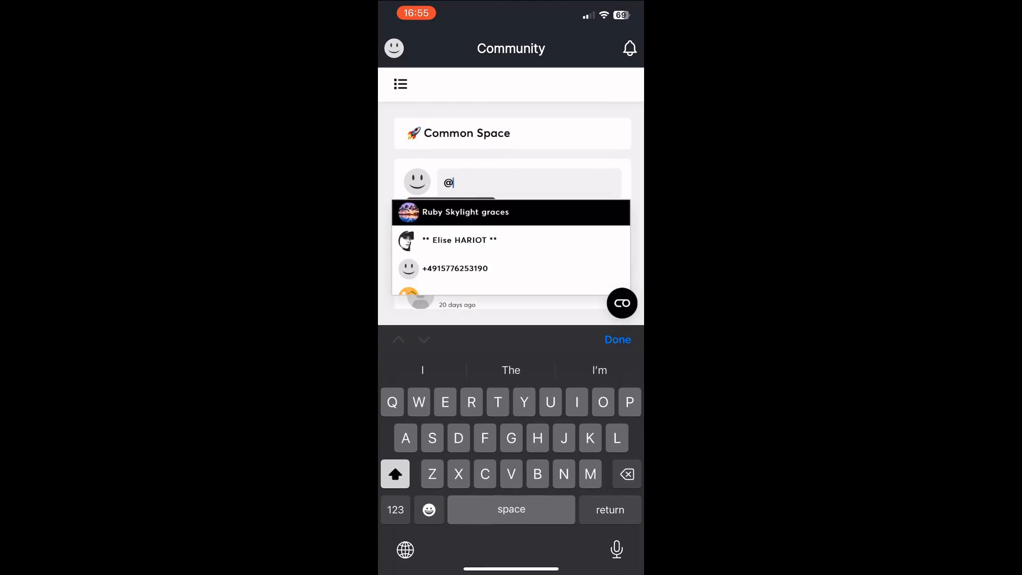
left_click(617, 340)
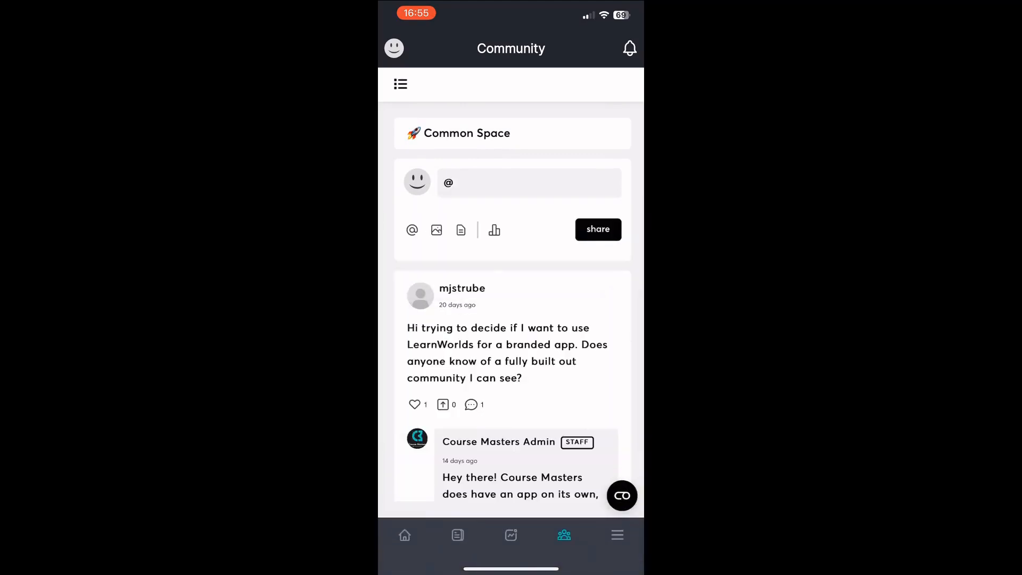
left_click(400, 83)
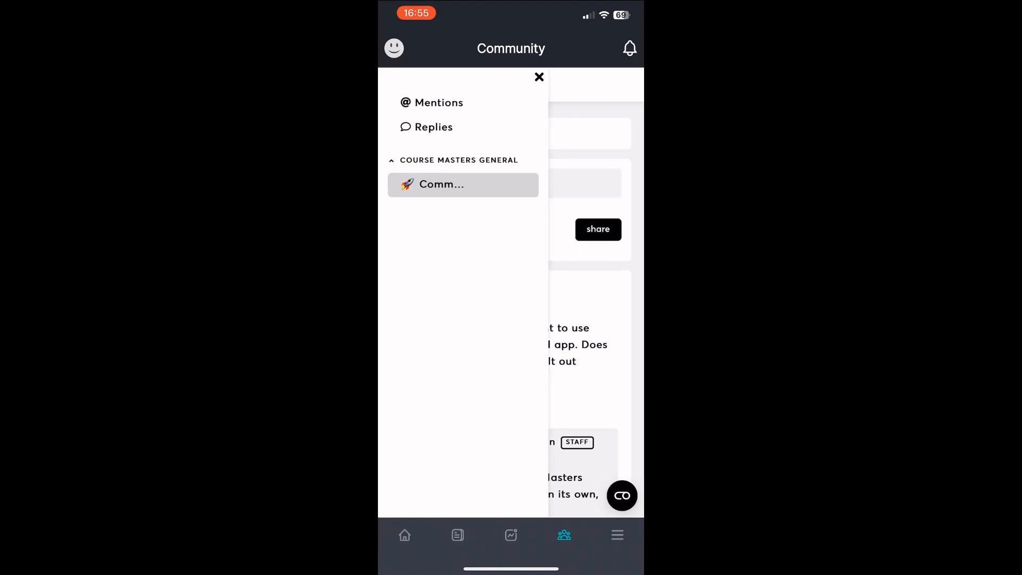
left_click(539, 77)
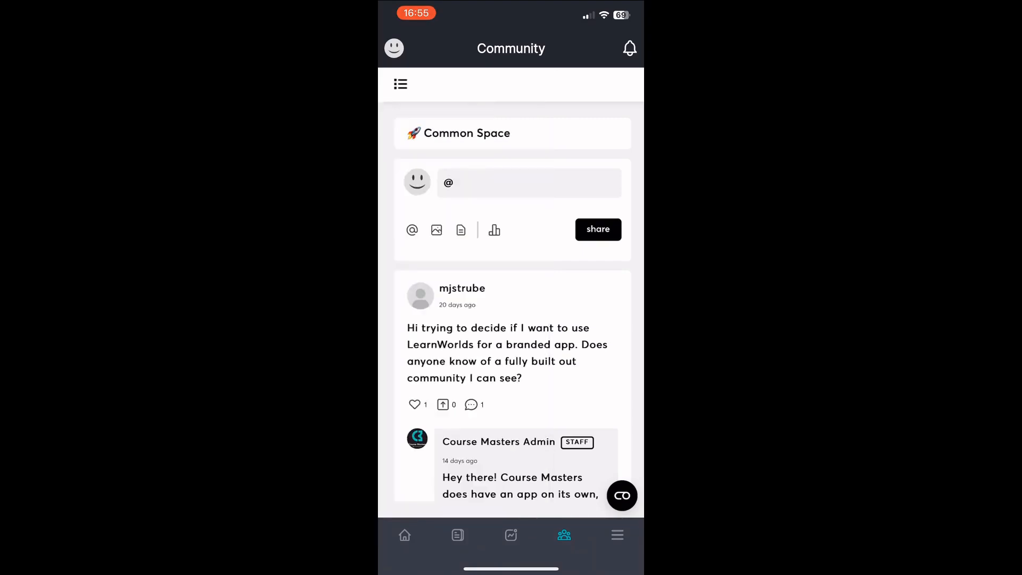
left_click(617, 535)
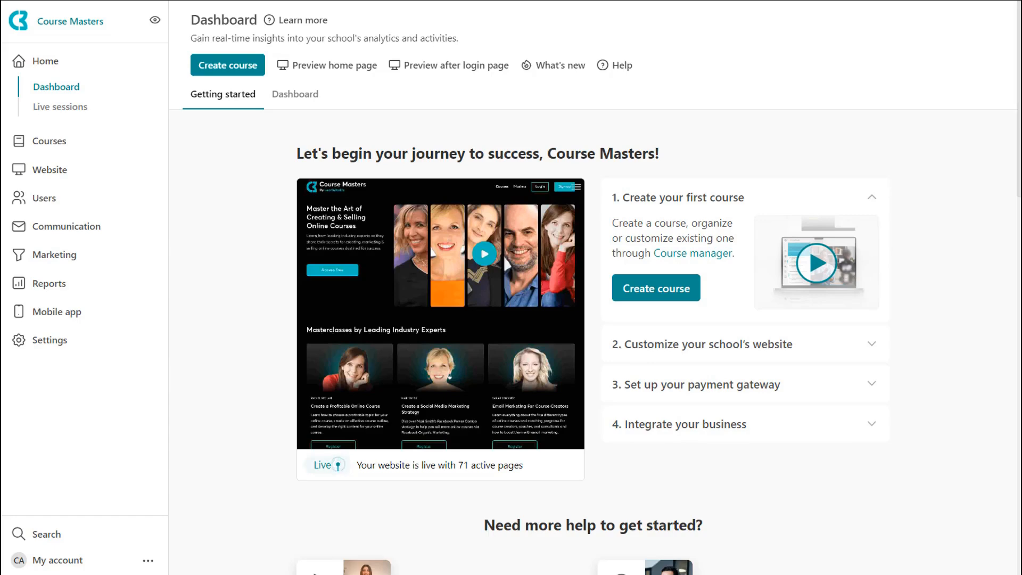
- Open the Mobile app design section and launch the editor for the Explore your School screen
left_click(60, 314)
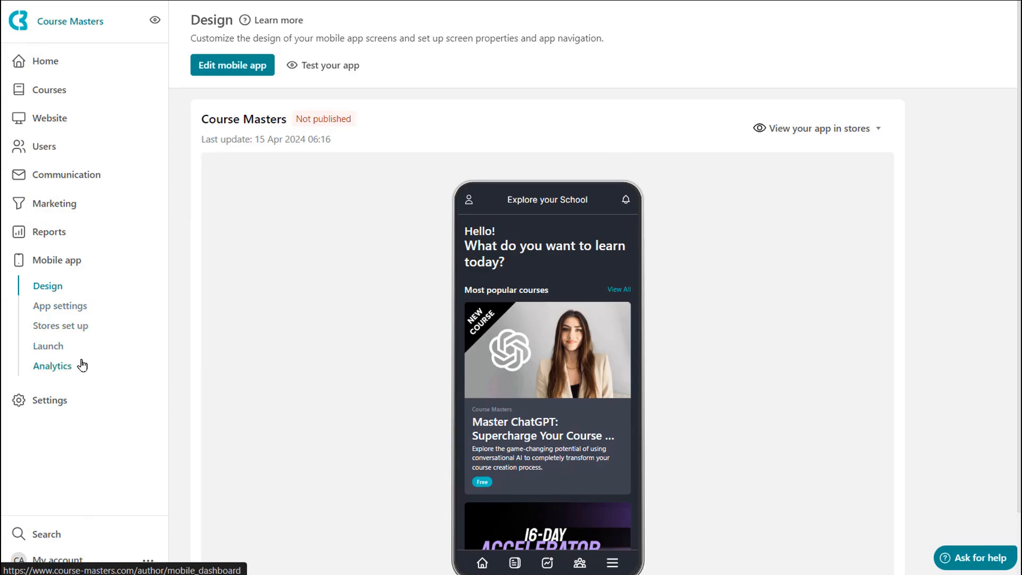
mouse_move(640, 231)
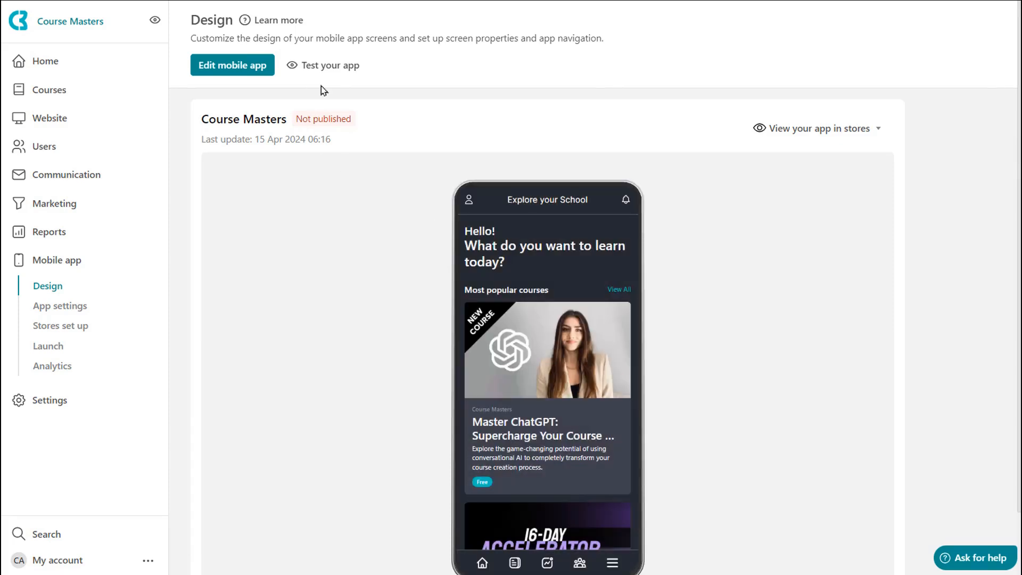
mouse_move(522, 366)
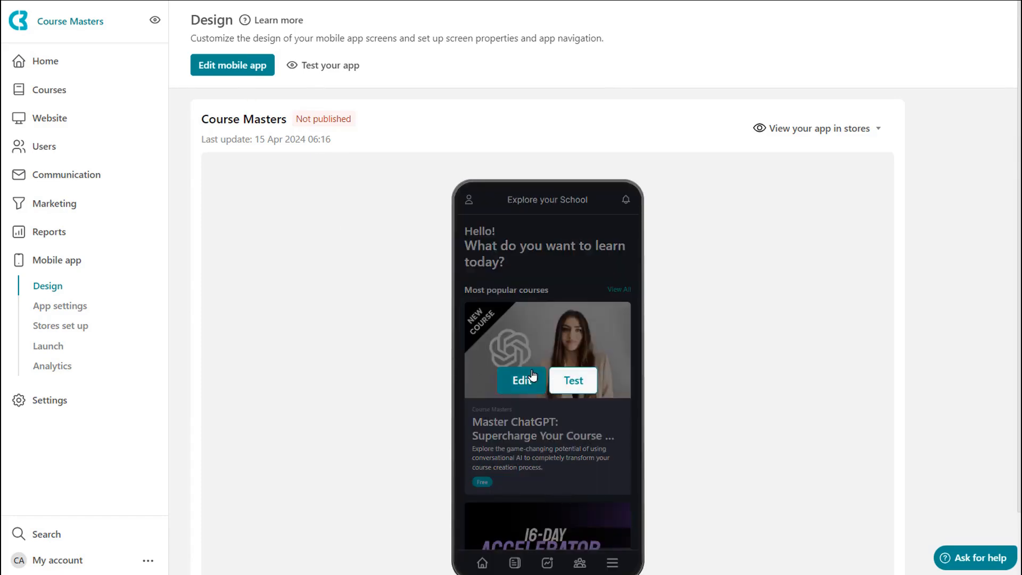
left_click(531, 380)
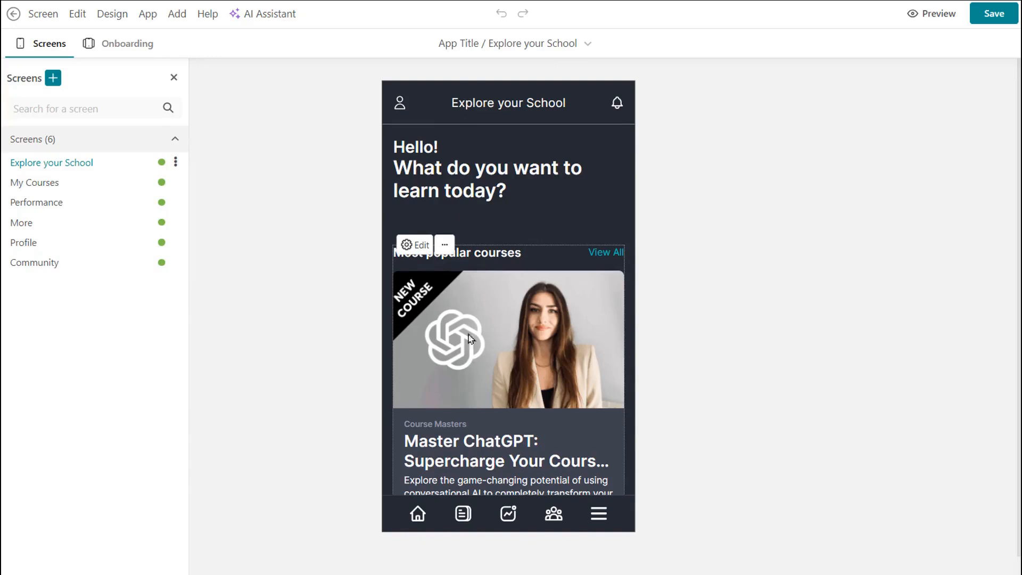
- Select the heading text and browse the Add section course layouts before closing the dialog
left_click(442, 182)
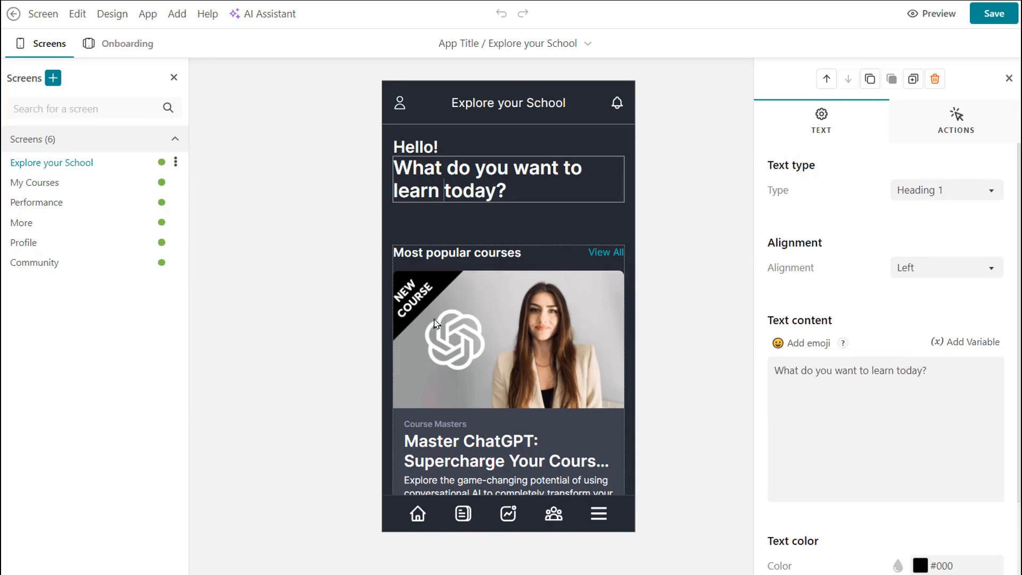
left_click(503, 213)
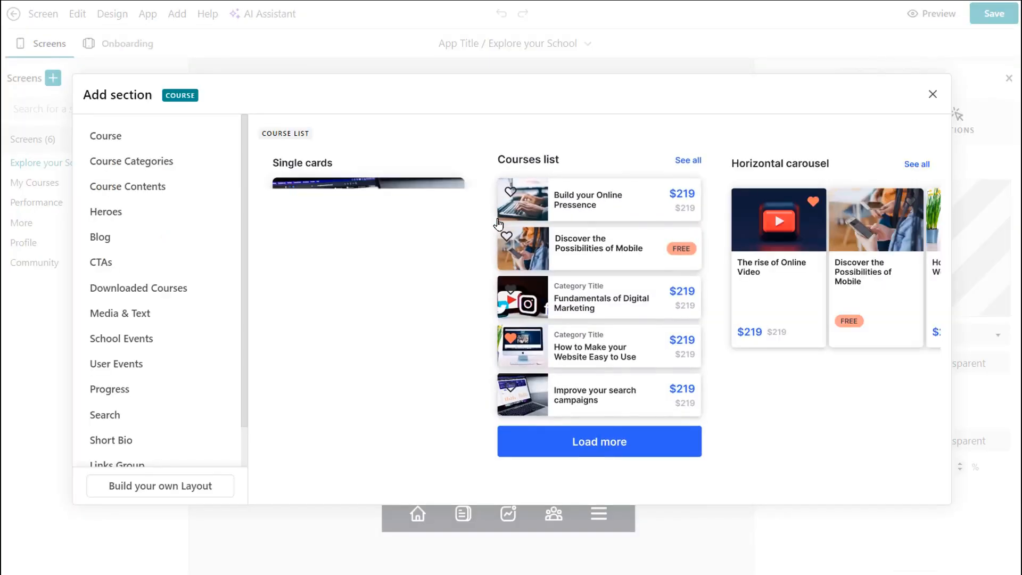
scroll(158, 334, "down", 1)
scroll(158, 334, "up", 1)
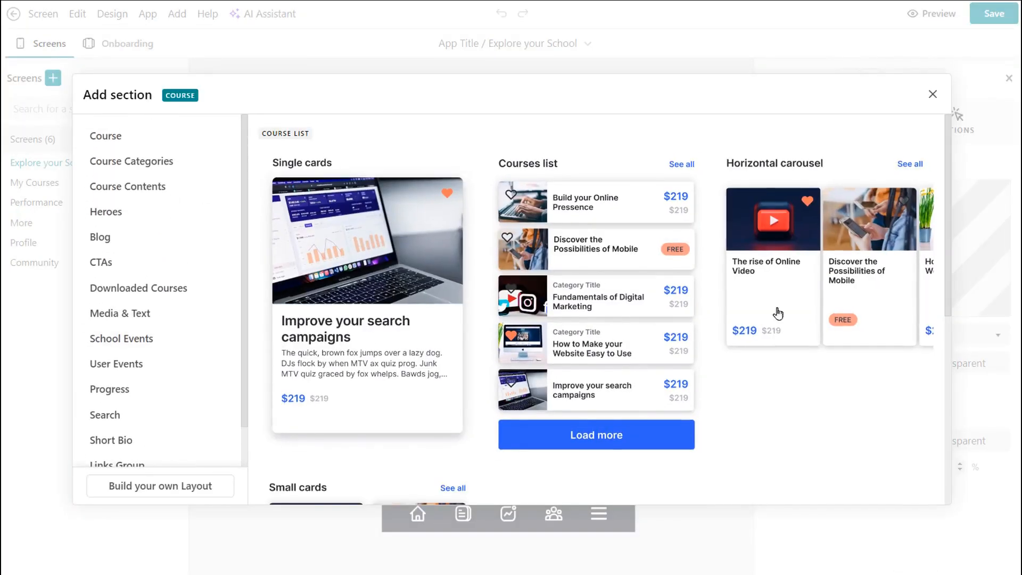
left_click(932, 94)
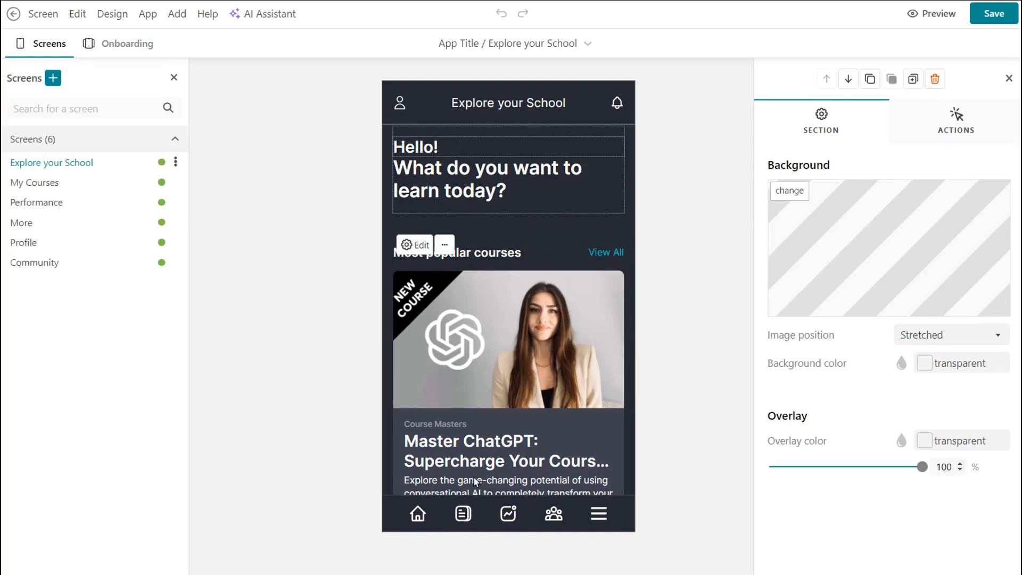
- Inspect the tab bar navigation links without saving, and view the Explore your School screen options
left_click(500, 514)
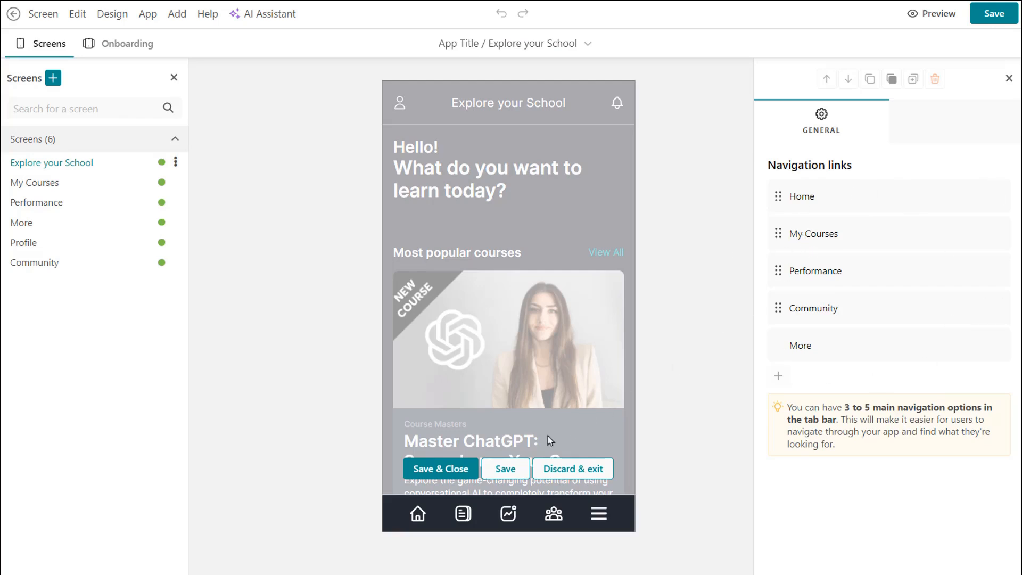
left_click(573, 469)
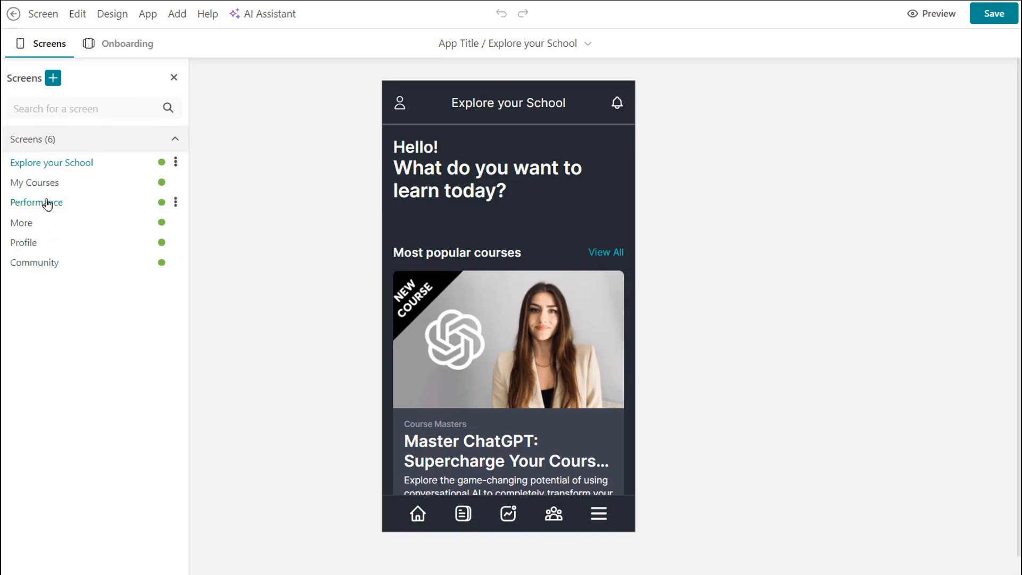
left_click(176, 161)
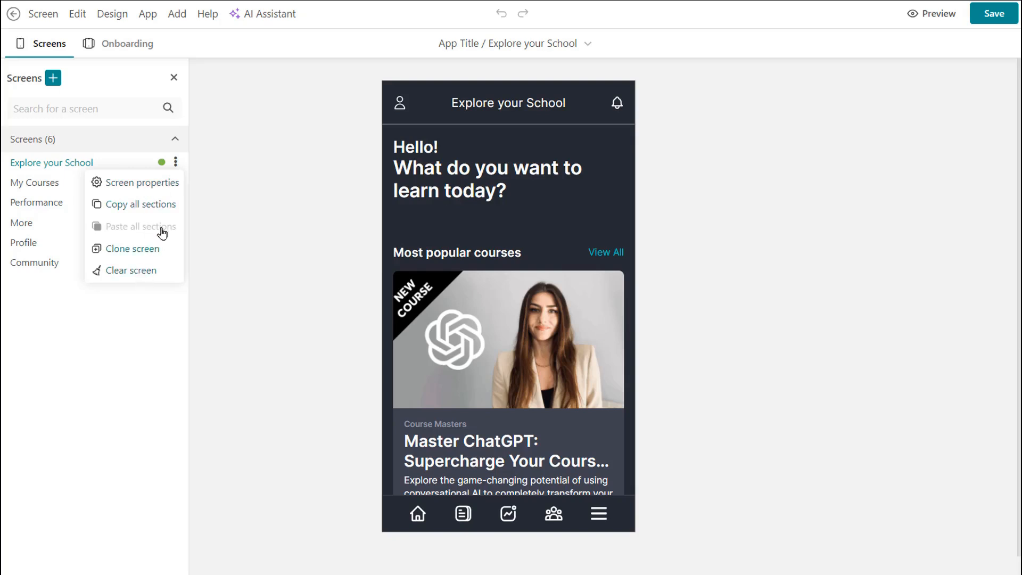
left_click(143, 297)
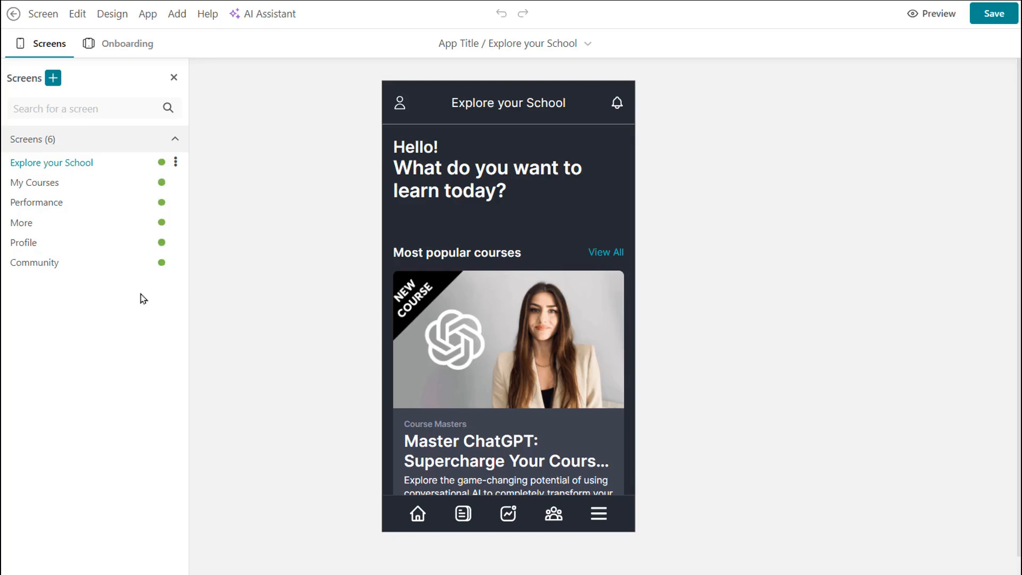
- Open the Welcome to Course Masters onboarding screen and review its image, title and description properties
left_click(121, 48)
right_click(118, 171)
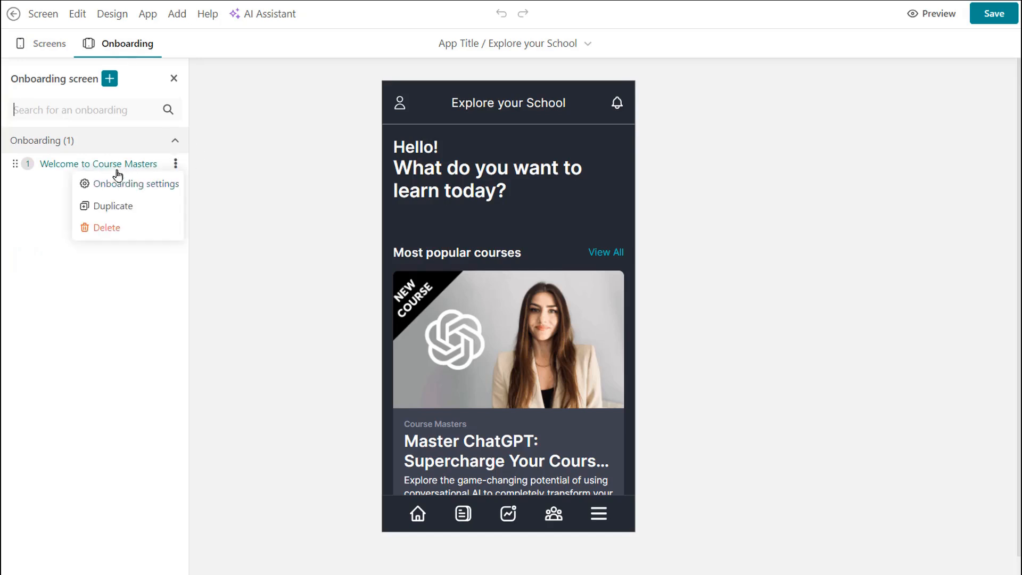
left_click(101, 165)
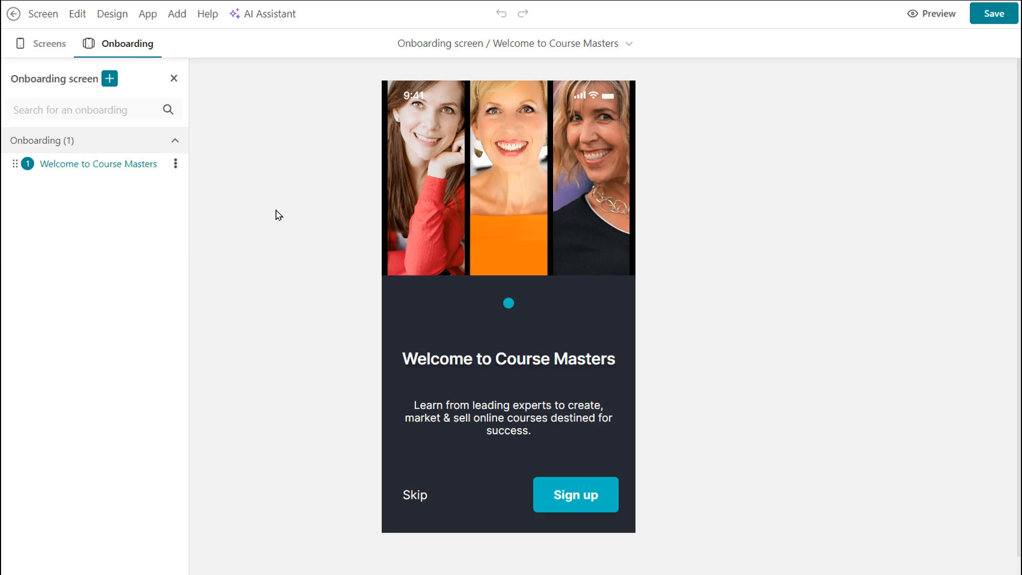
left_click(563, 199)
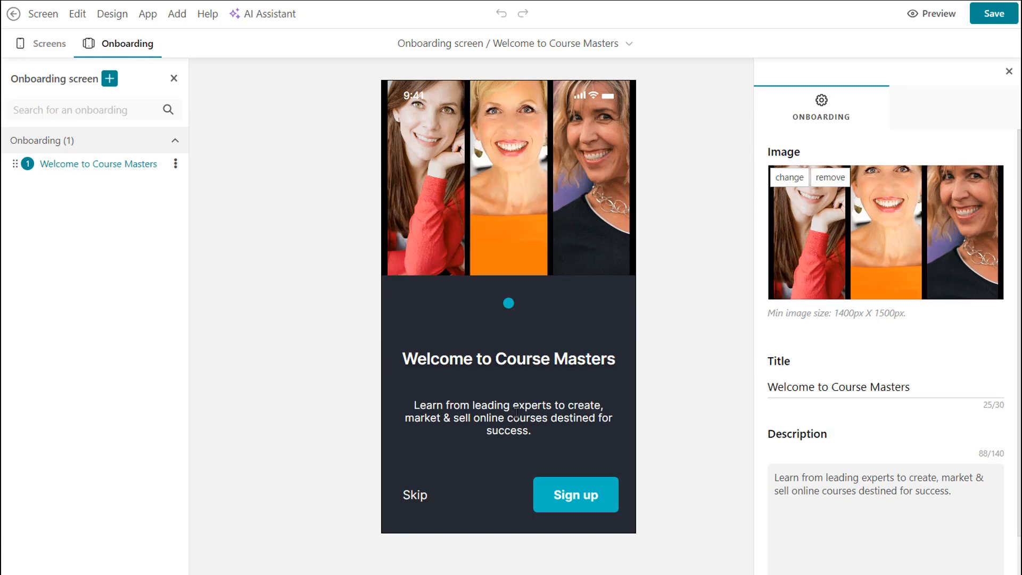
scroll(870, 383, "down", 1)
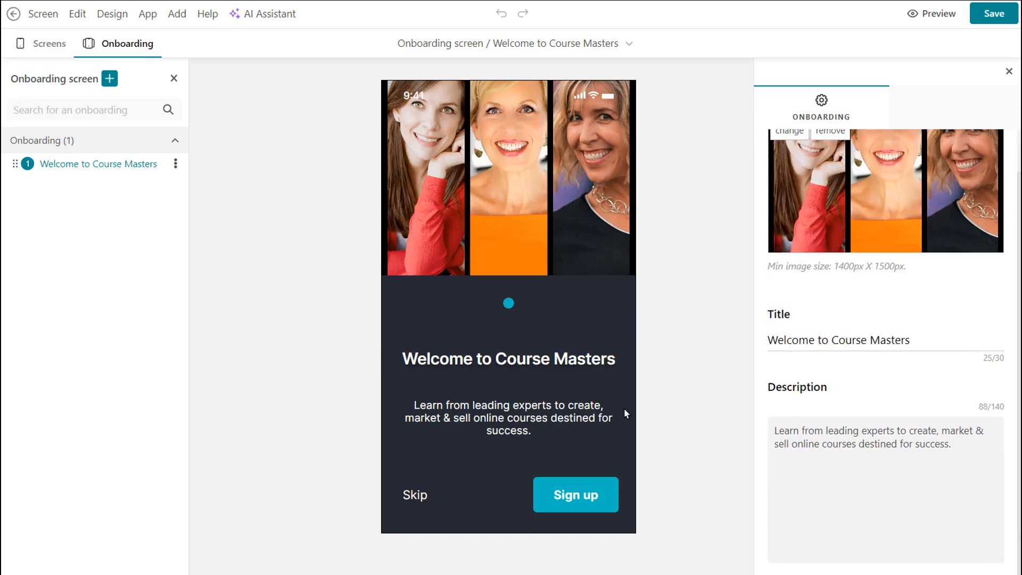
- Open the onboarding properties dialog and review its skip button, visibility and after-onboarding options
left_click(175, 163)
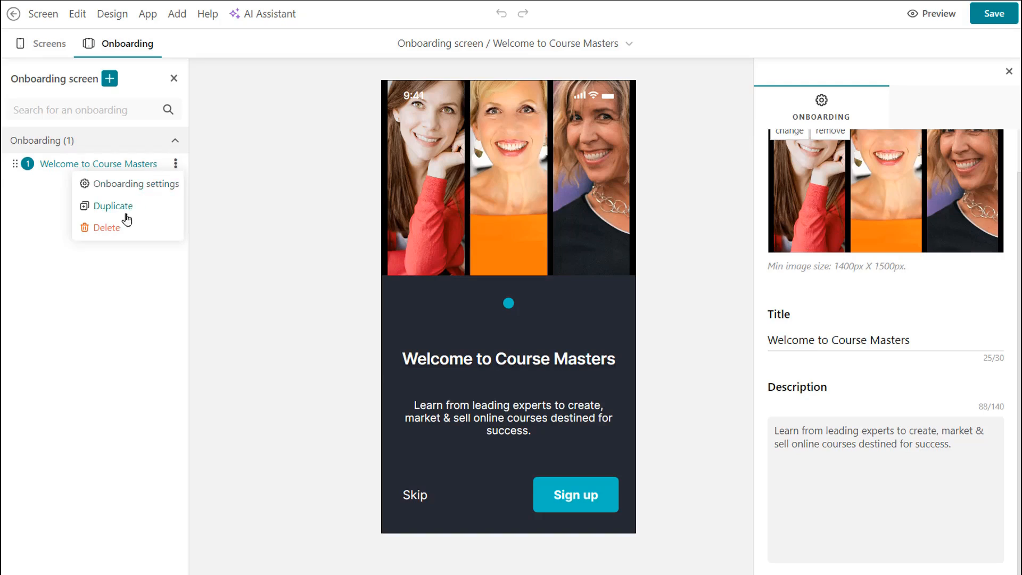
left_click(107, 296)
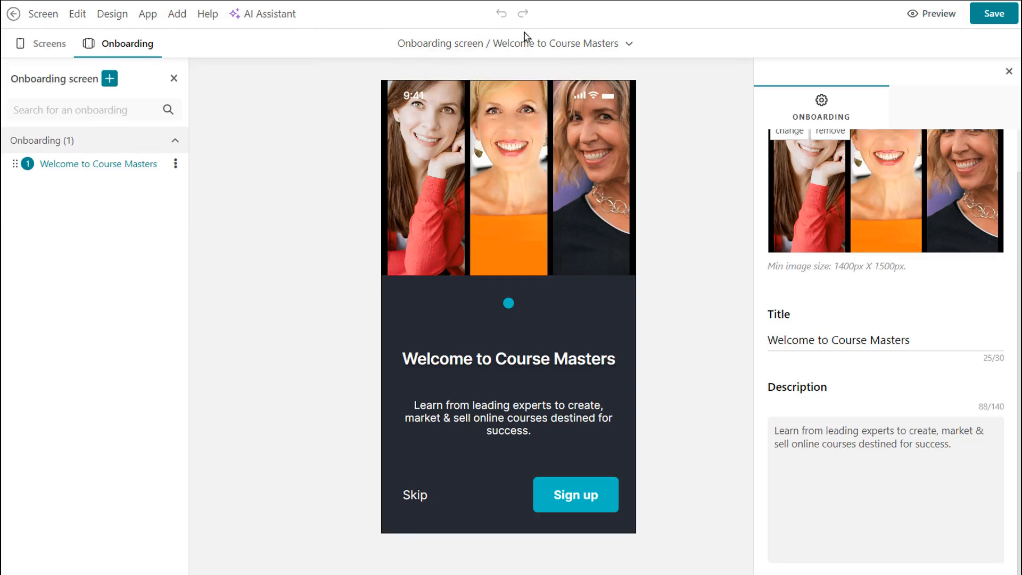
mouse_move(39, 22)
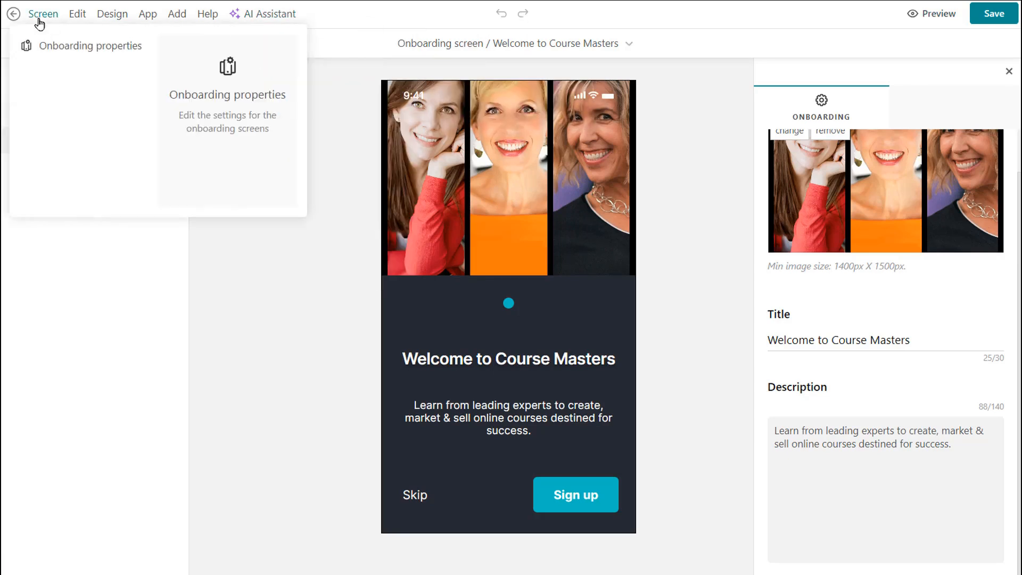
left_click(74, 49)
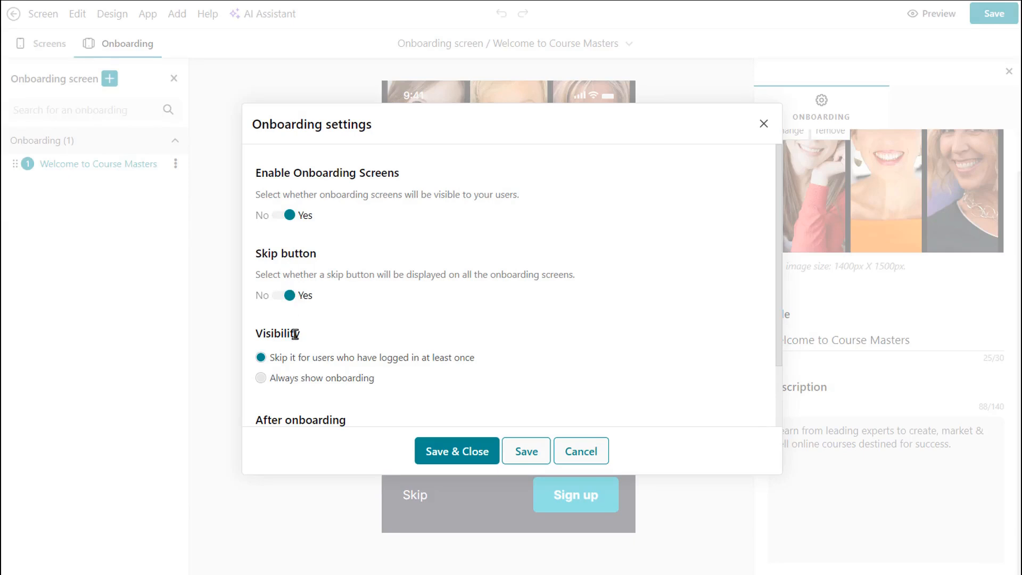
scroll(314, 355, "down", 2)
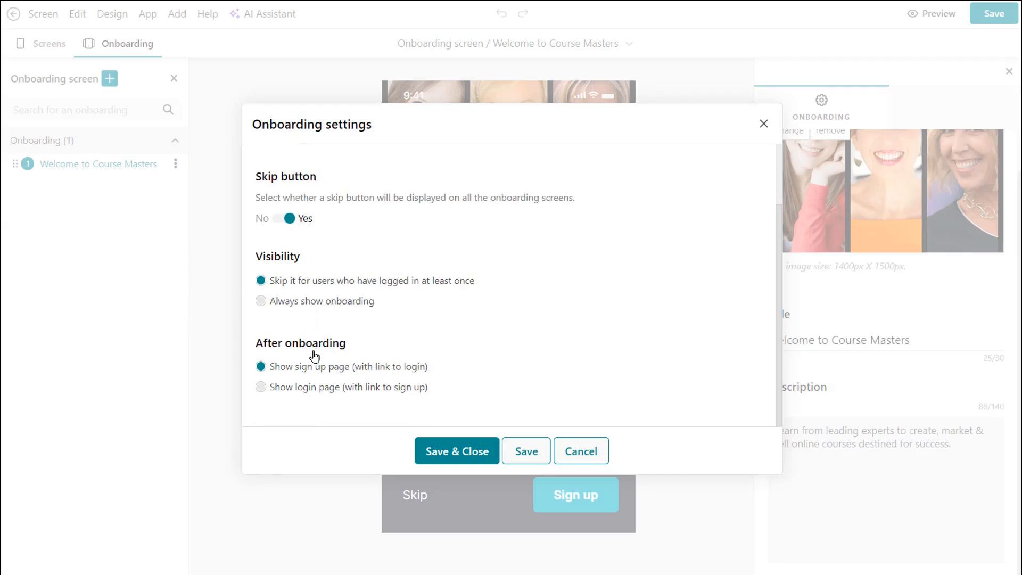
- Close the onboarding settings dialog and browse the Edit and Design menus
left_click(762, 121)
mouse_move(78, 21)
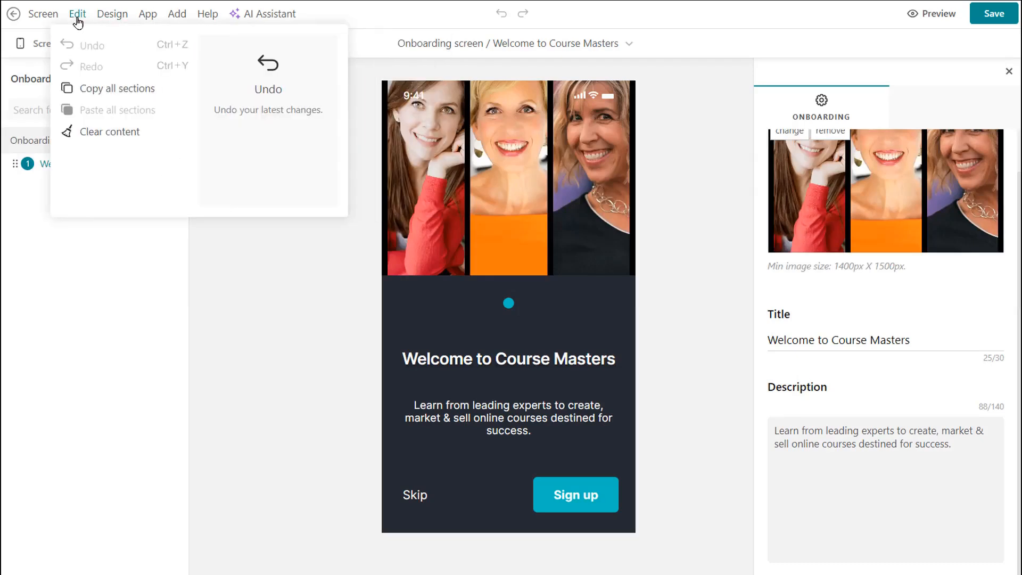
mouse_move(126, 15)
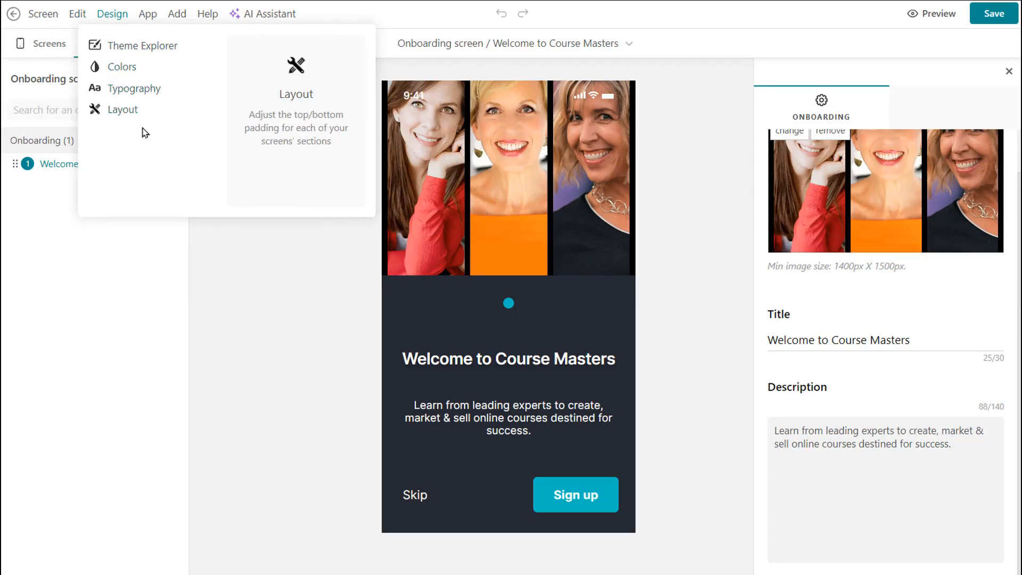
- Try the Summer splash, Into the woods, Amber sea and Sunset gem themes in Theme Explorer, then discard all changes
left_click(141, 43)
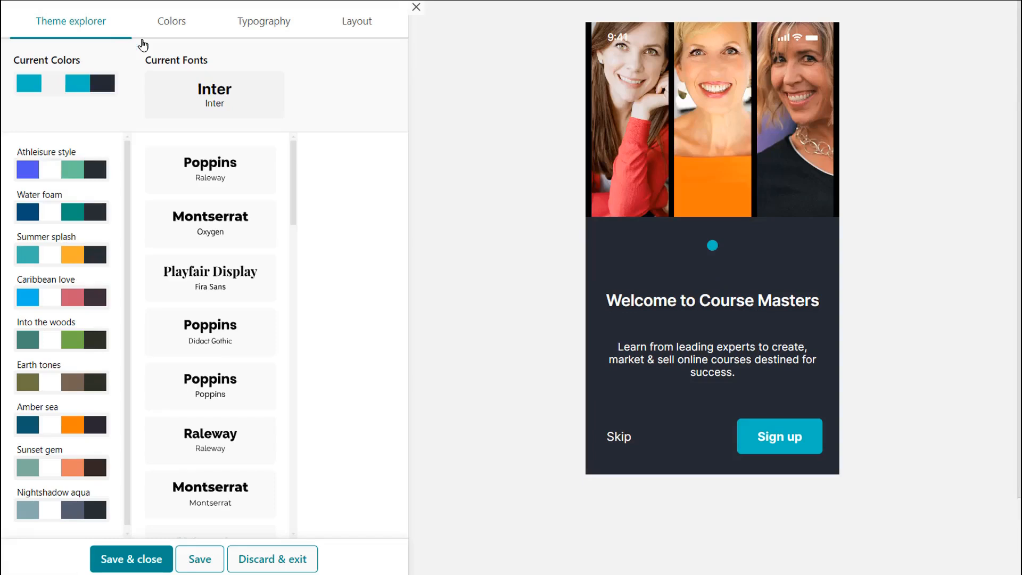
left_click(48, 254)
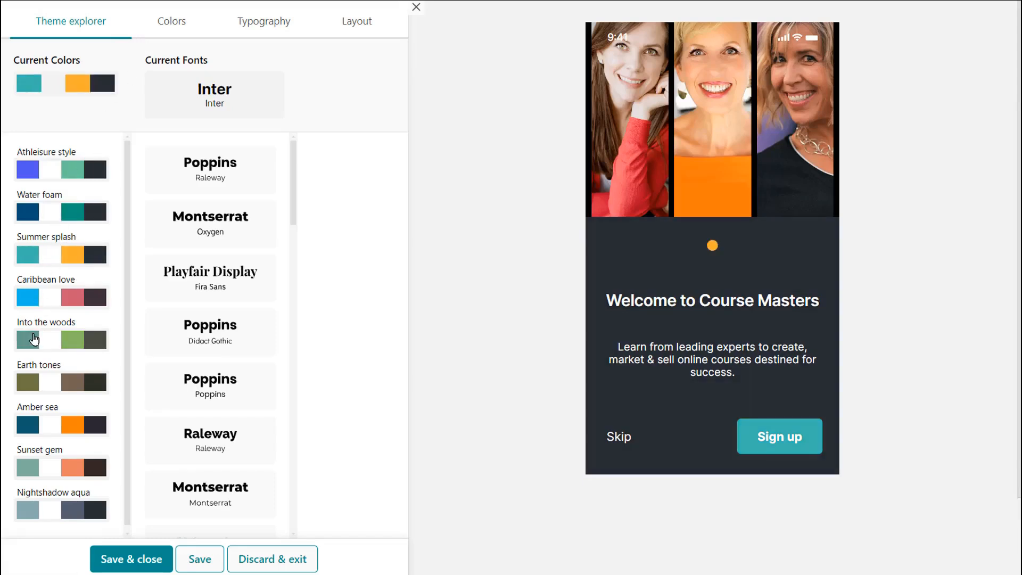
left_click(36, 340)
left_click(43, 425)
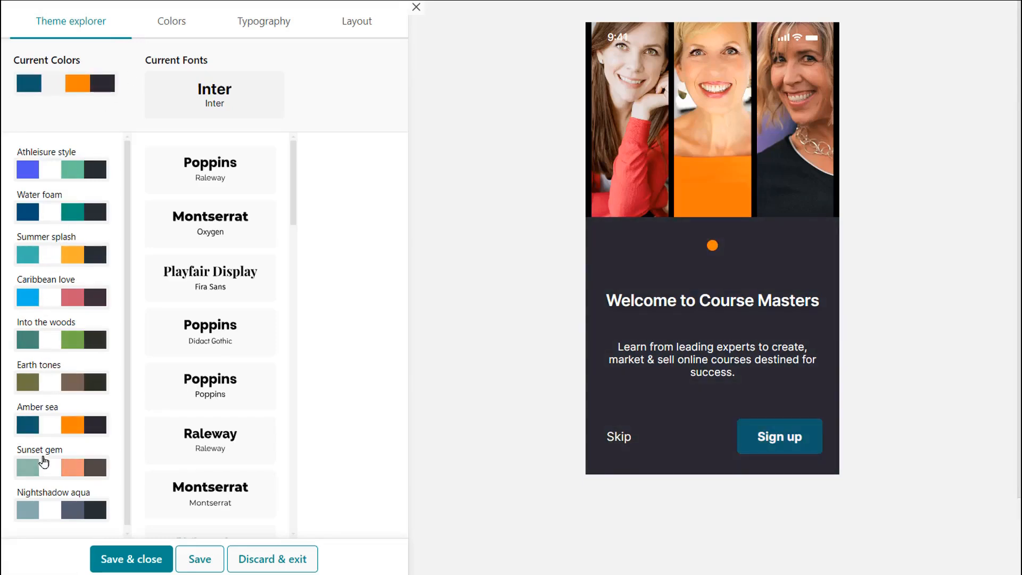
left_click(44, 464)
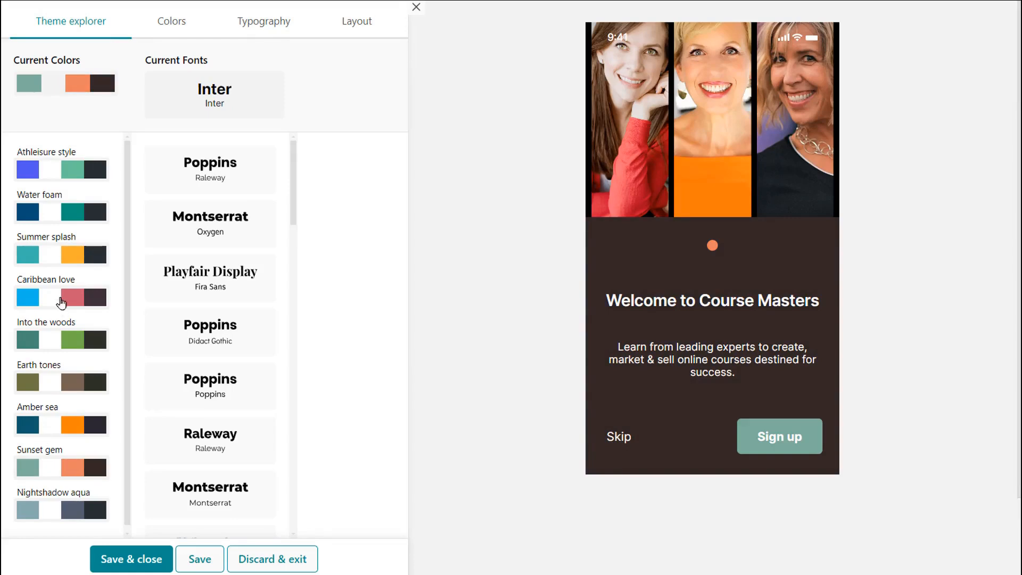
left_click(181, 22)
left_click(261, 23)
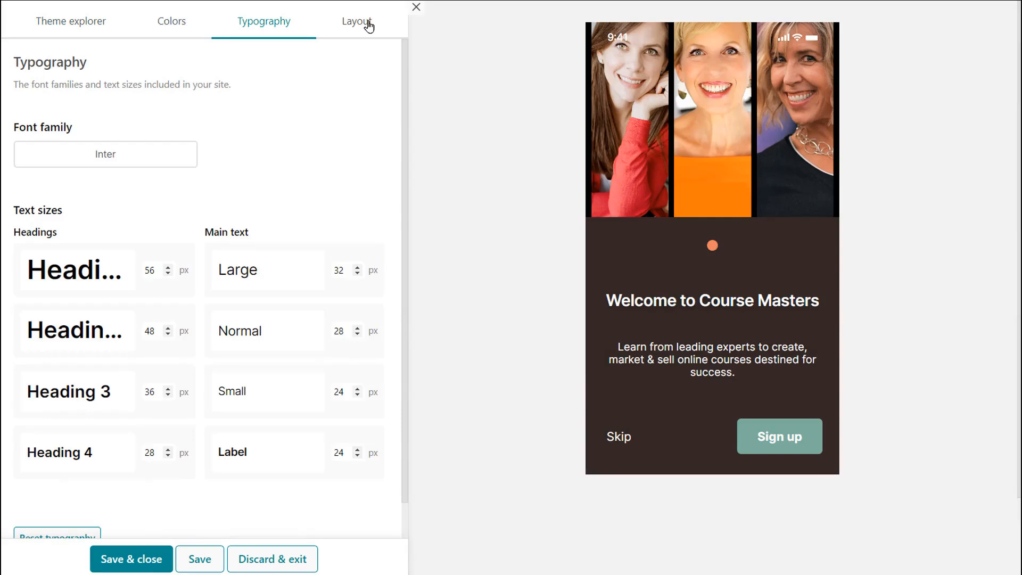
left_click(281, 559)
left_click(563, 322)
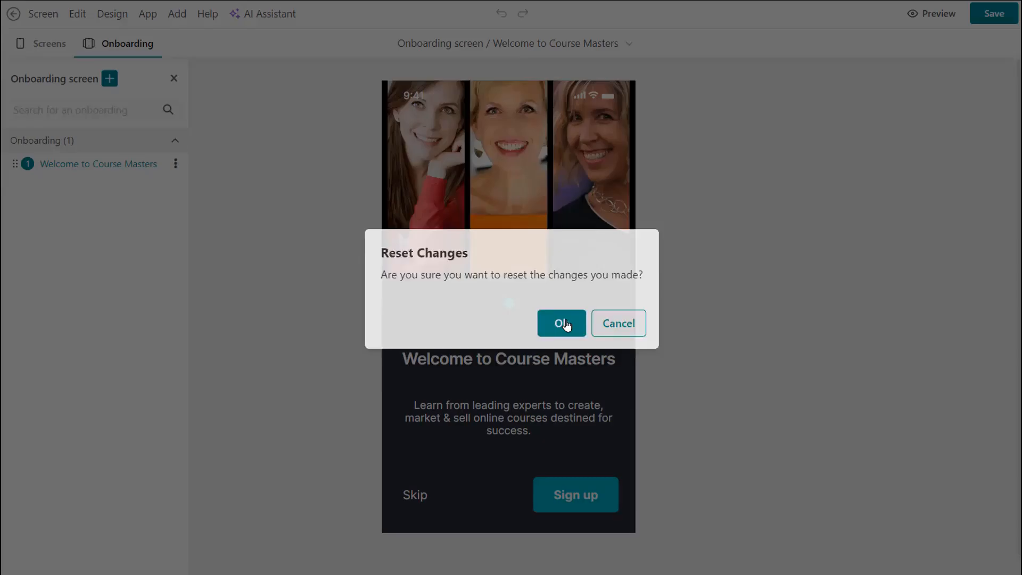
- Open the App navigation settings and review the home screen options without saving
mouse_move(147, 16)
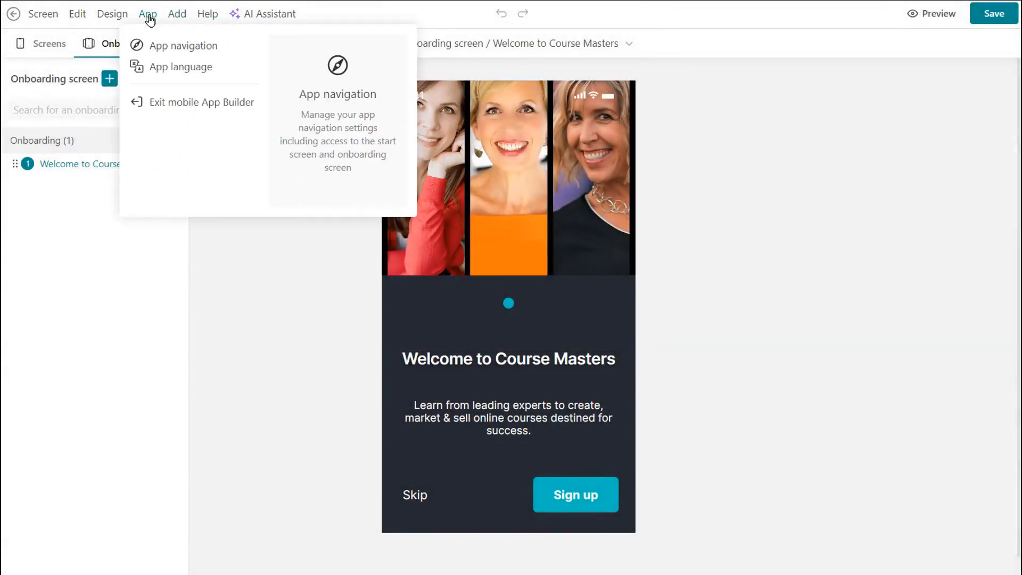
left_click(181, 49)
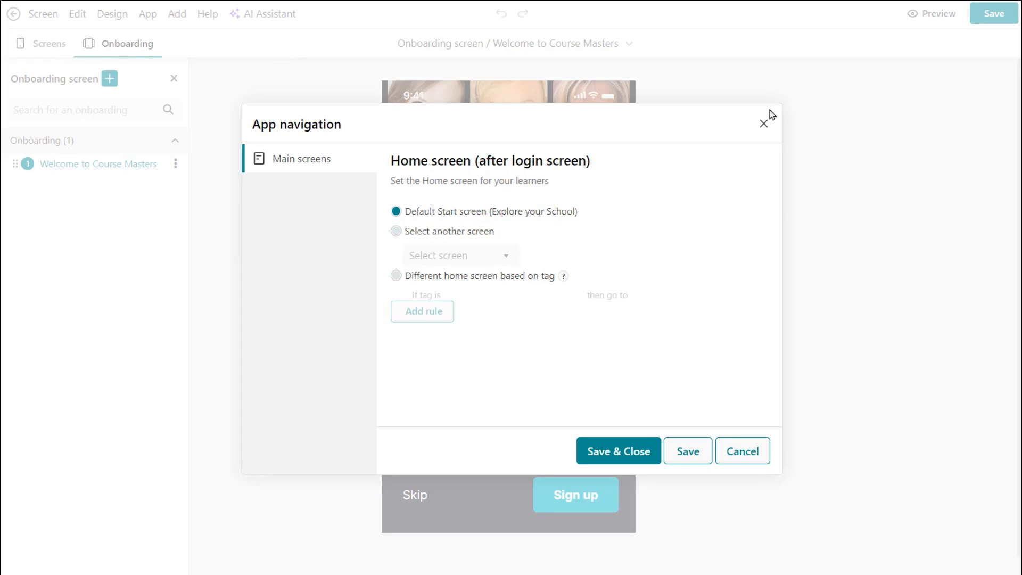
left_click(764, 124)
left_click(174, 13)
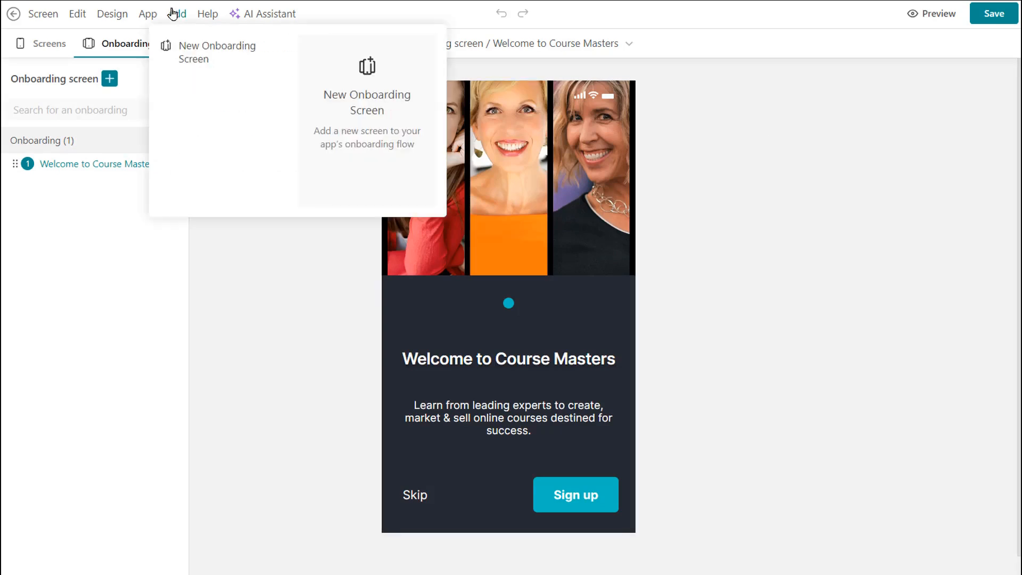
left_click(206, 15)
left_click(269, 14)
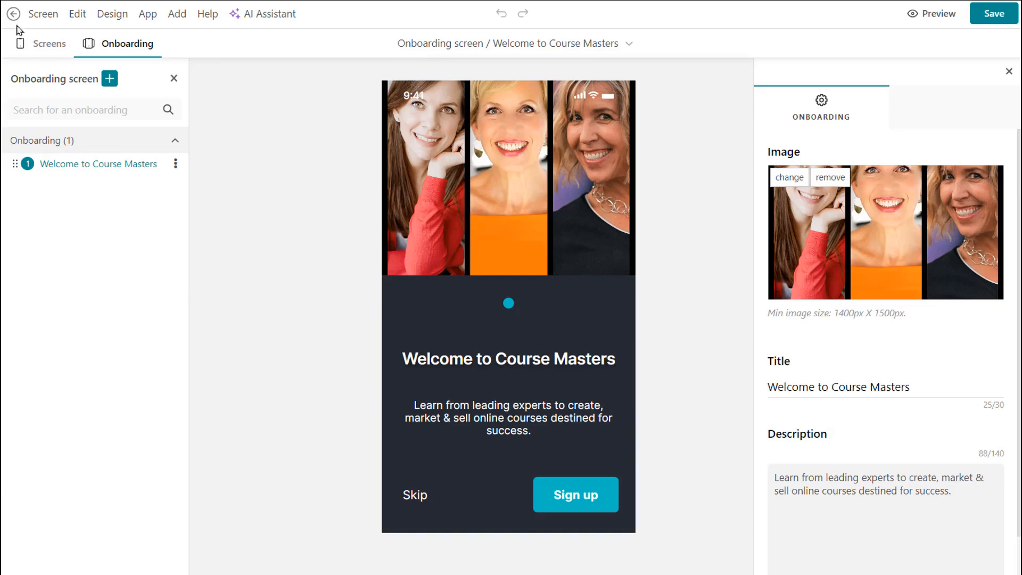
- Exit the mobile app builder and return to the mobile app Design page
left_click(42, 14)
left_click(144, 138)
left_click(13, 13)
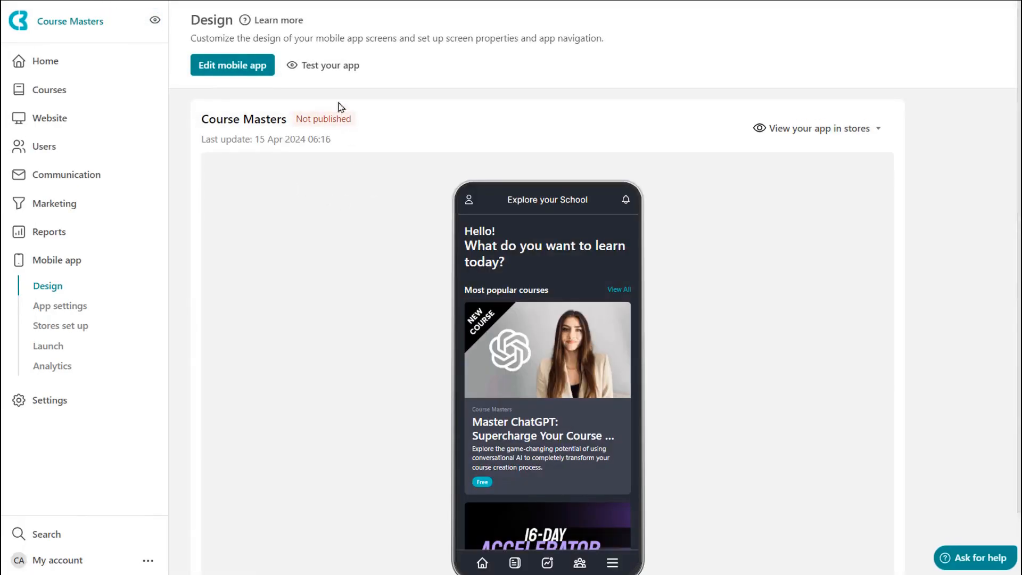
- Open Test your app to view the demo app setup instructions, then go back to Design
left_click(326, 66)
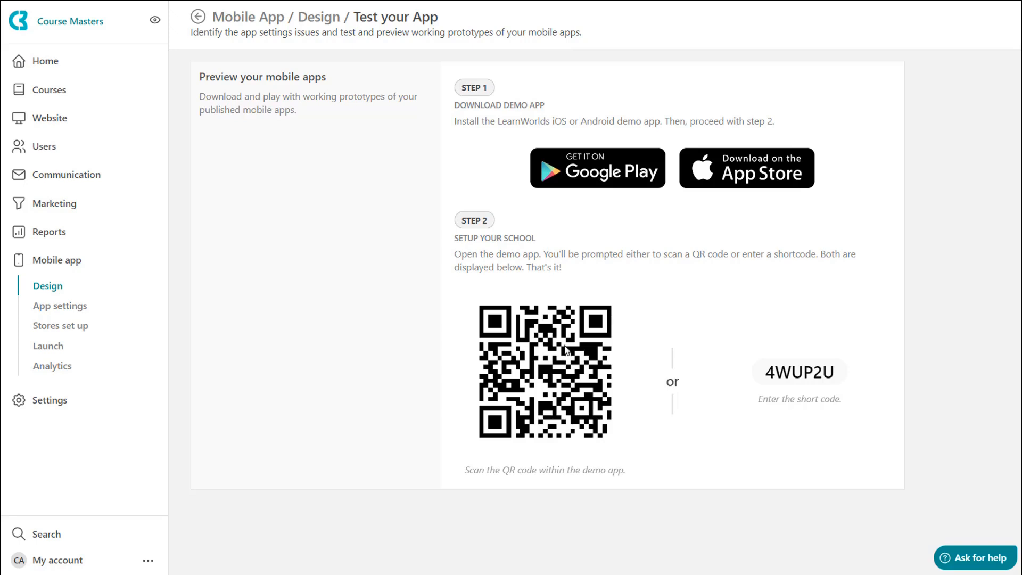
left_click(198, 16)
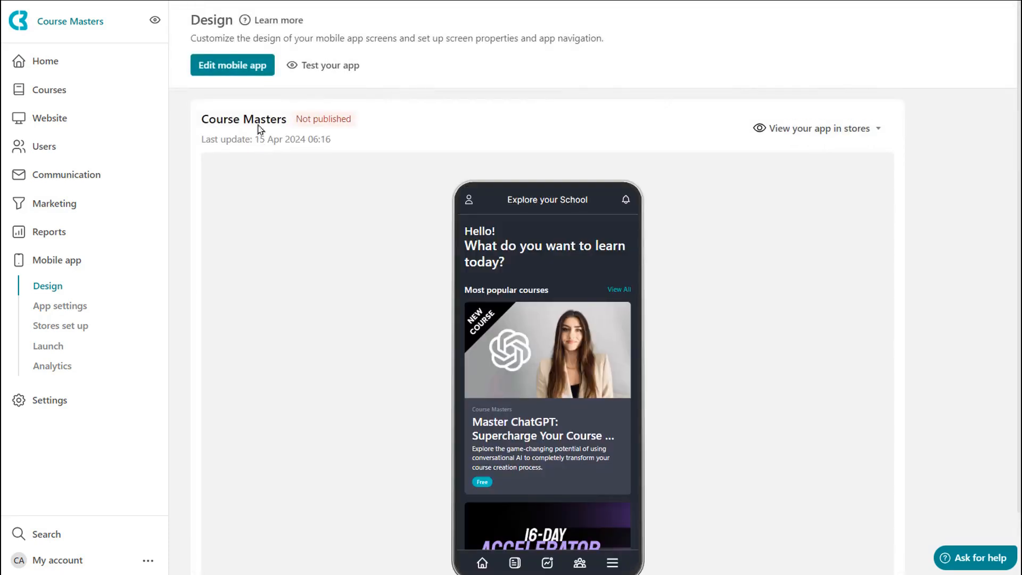
- Open the mobile App settings and review the Name / Icon, adaptive icon and push notification icon settings
left_click(64, 312)
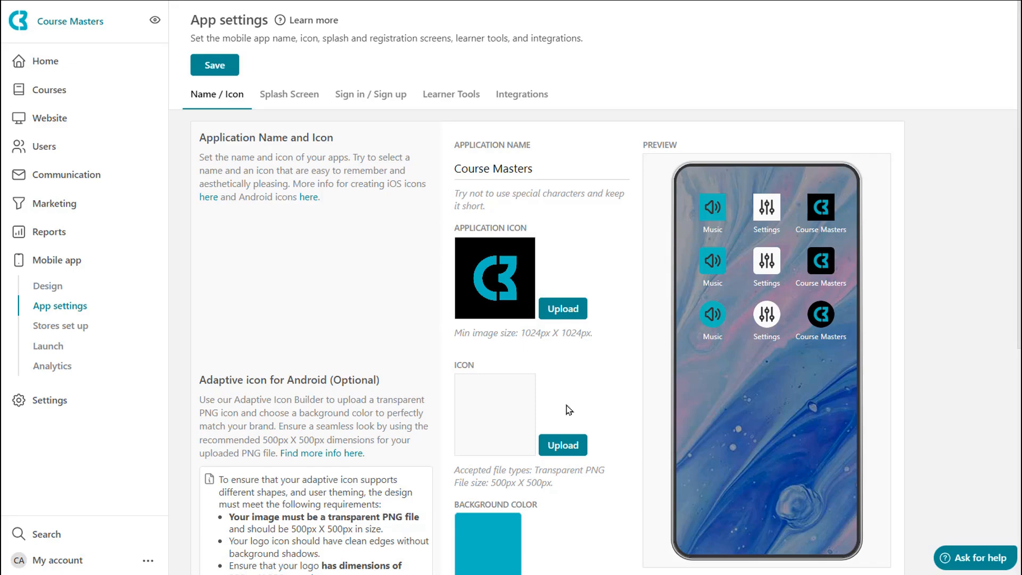
scroll(620, 384, "down", 4)
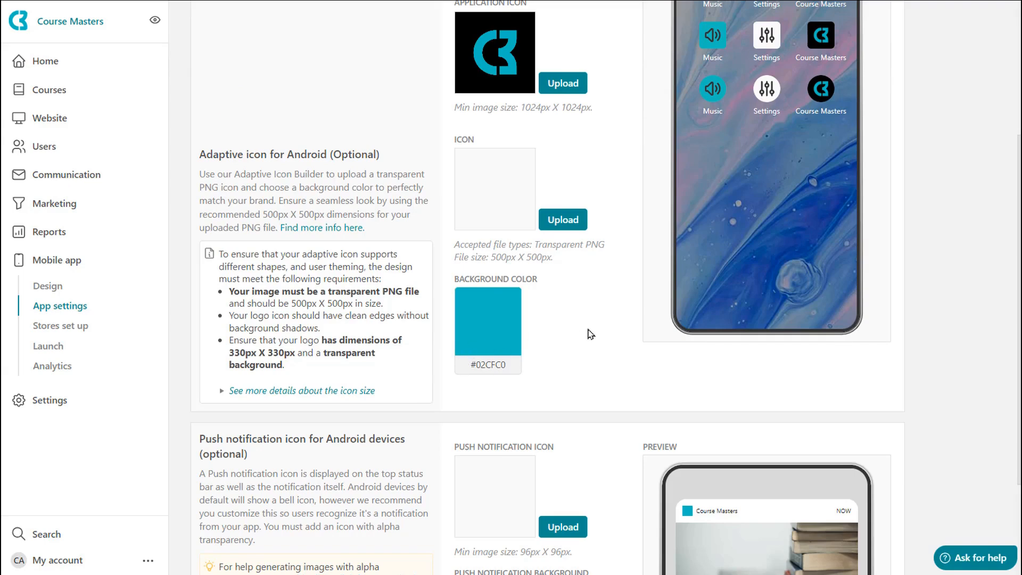
scroll(589, 334, "down", 3)
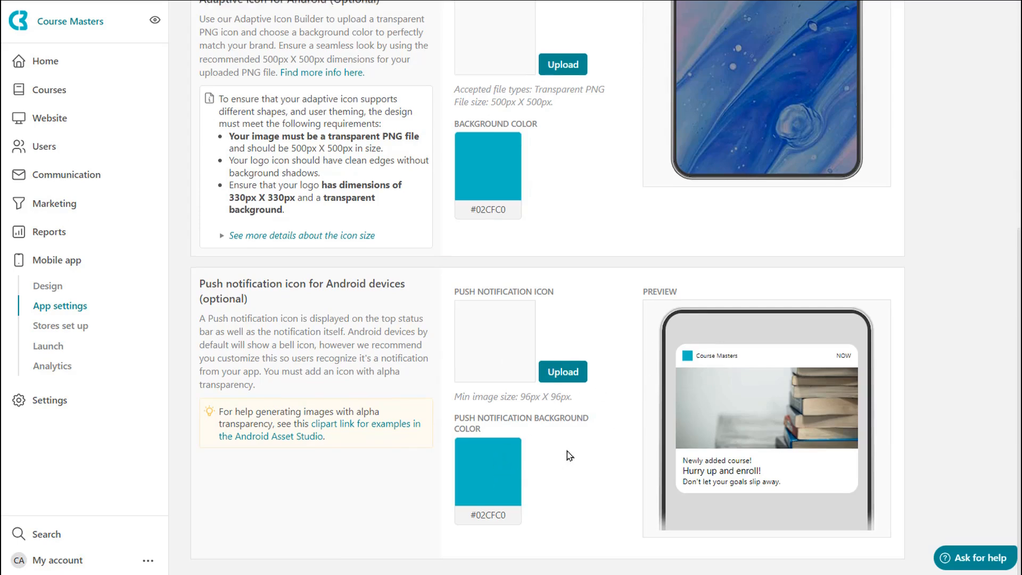
scroll(566, 454, "up", 7)
- Review the Splash Screen settings and the Sign in / Sign up settings
left_click(292, 100)
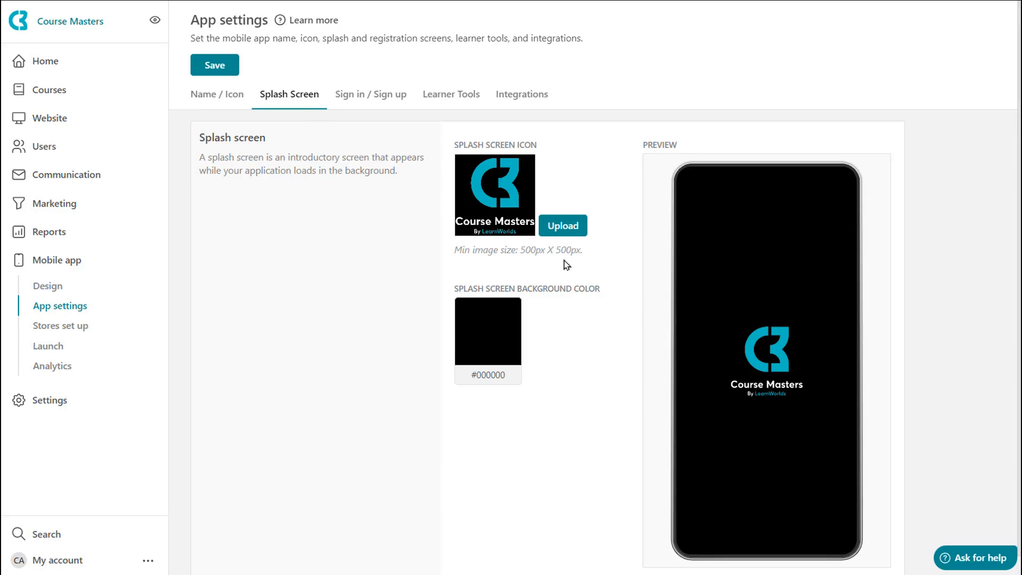
left_click(364, 103)
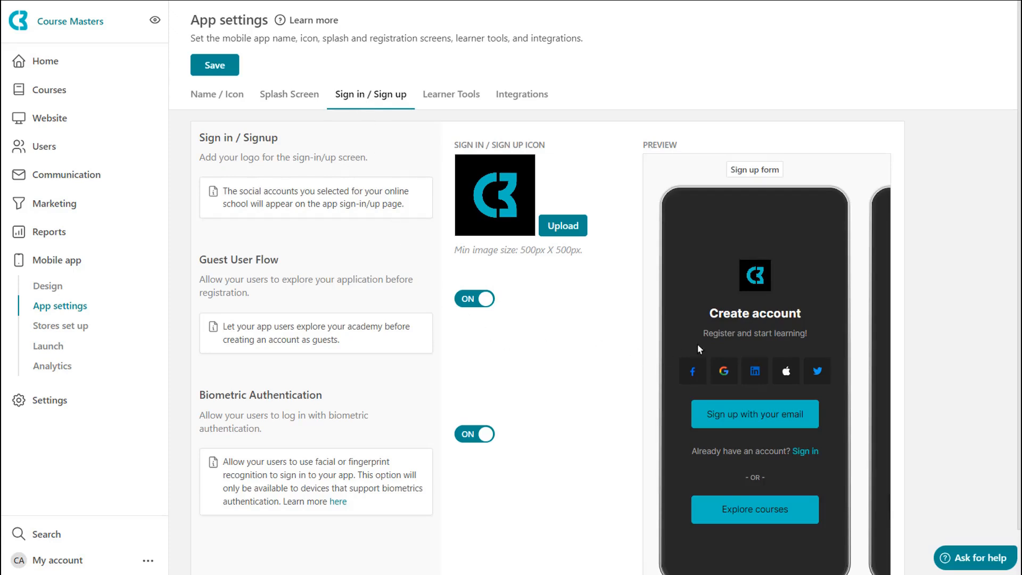
scroll(697, 343, "down", 1)
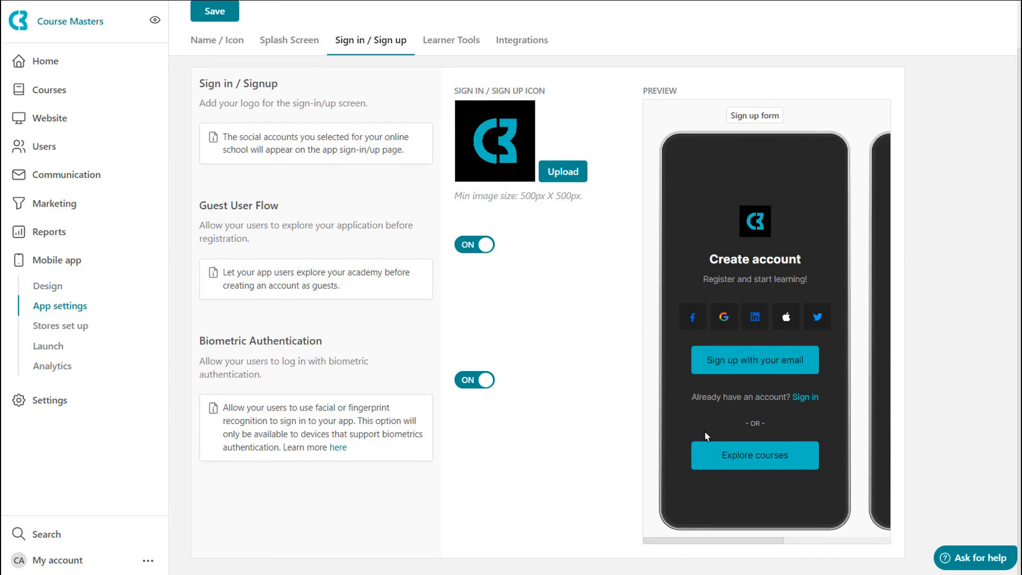
- Toggle Guest User Flow and Biometric Authentication off and back on to preview the sign-up screen
left_click_drag(709, 541, 669, 544)
left_click(478, 247)
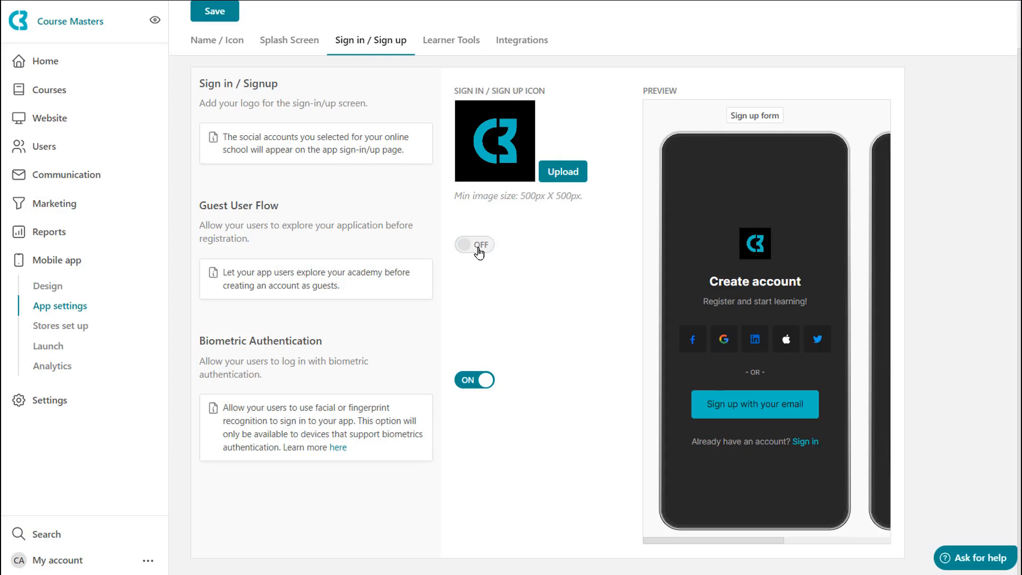
left_click(479, 250)
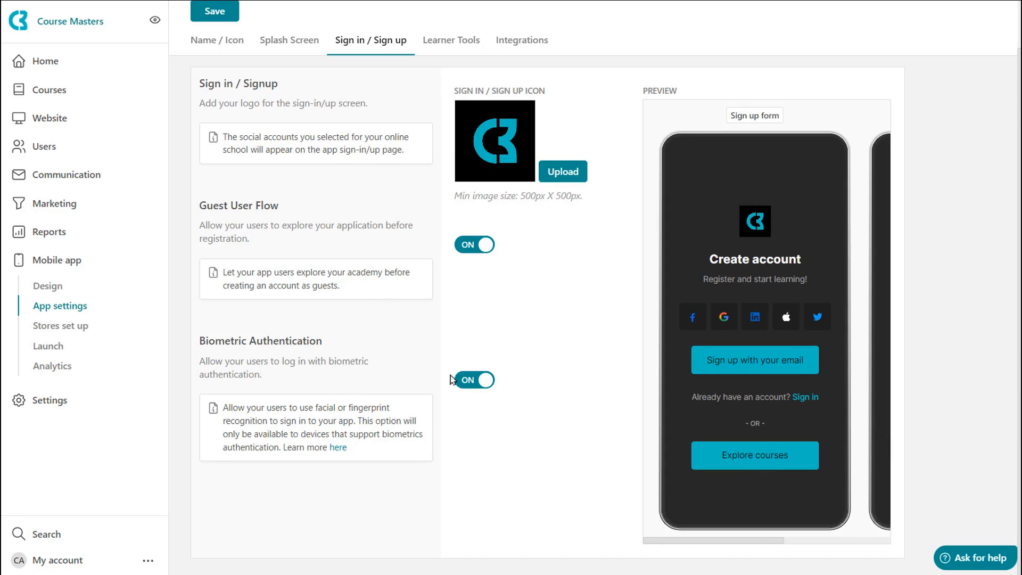
left_click(484, 390)
left_click(483, 391)
- Open Learner Tools and switch Learning Reminders and Offline Video off and back on
left_click(450, 42)
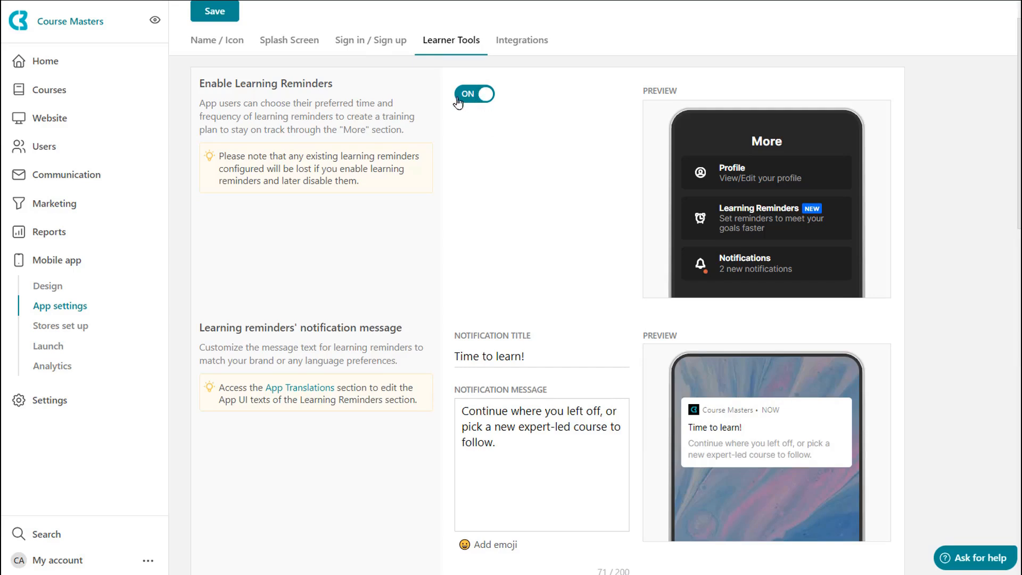
left_click(475, 99)
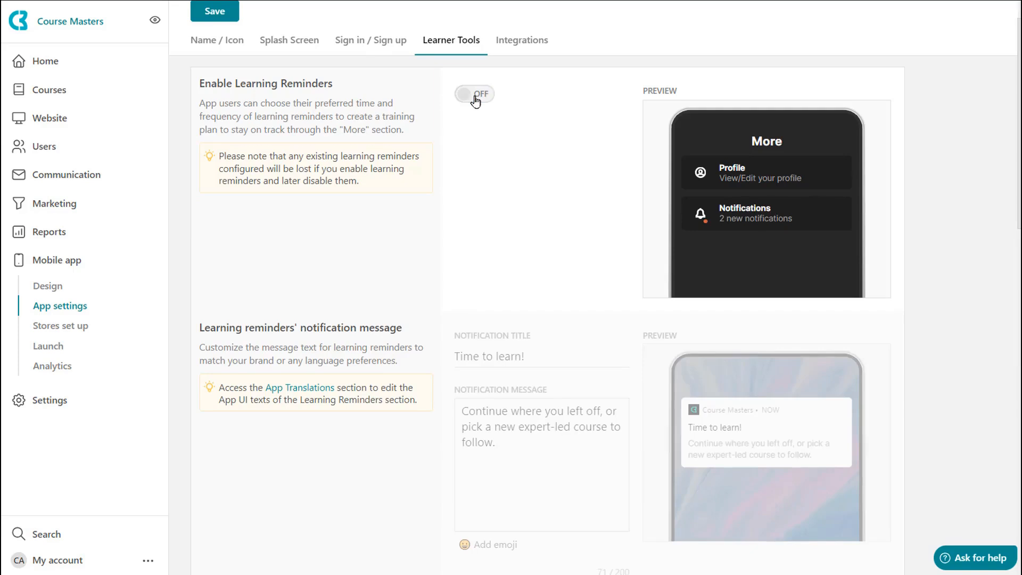
left_click(476, 99)
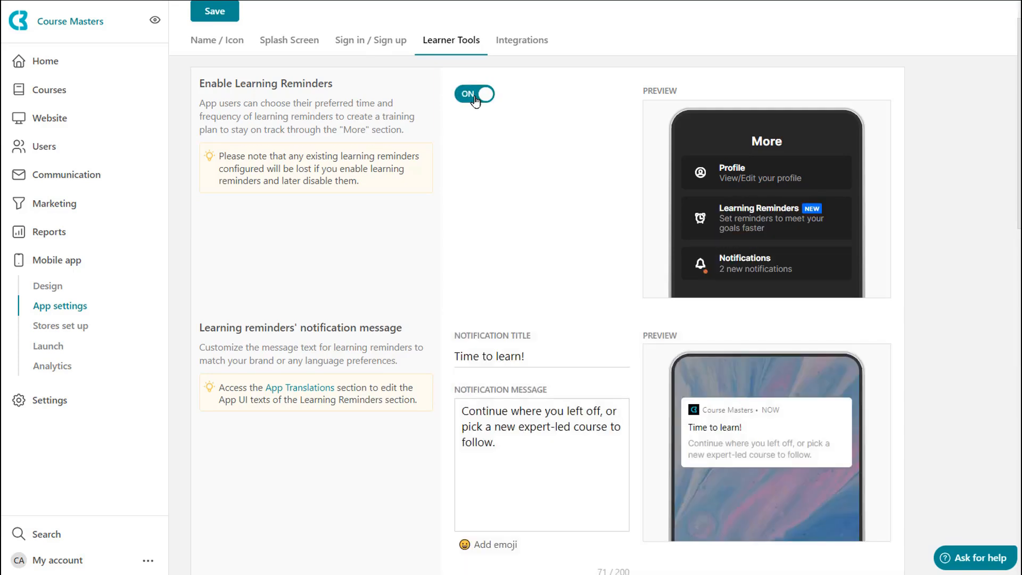
scroll(497, 262, "down", 3)
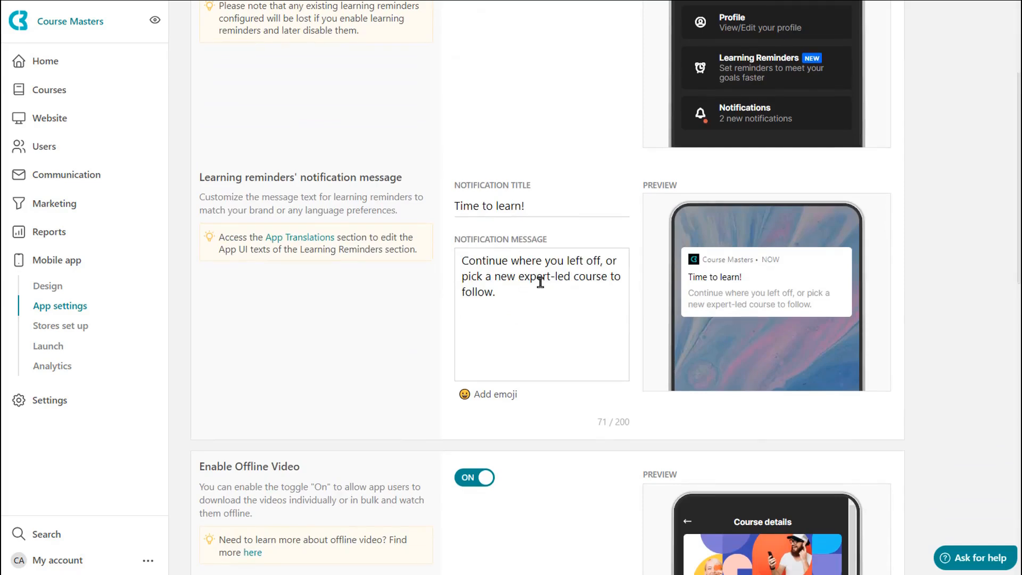
scroll(540, 282, "down", 5)
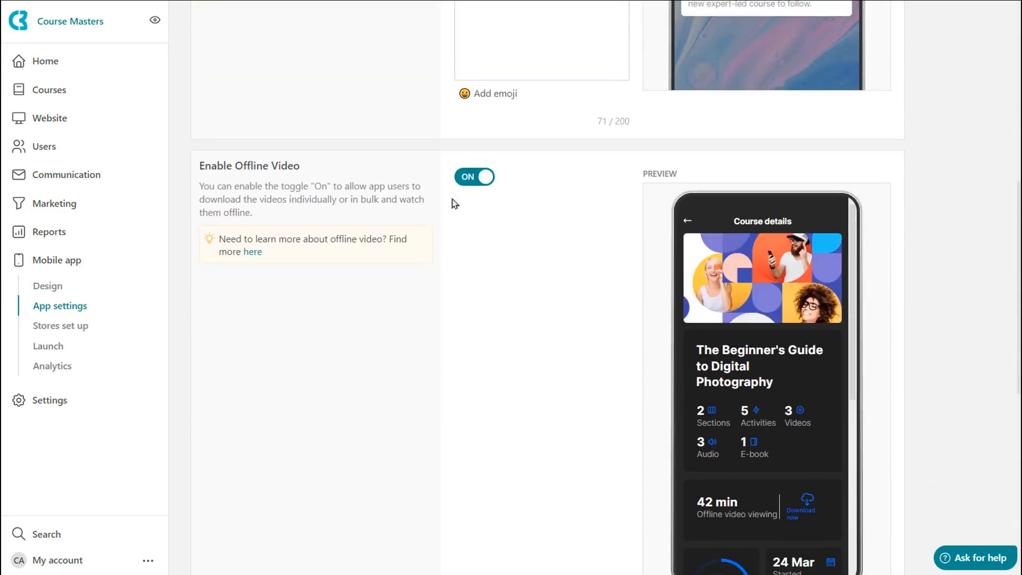
left_click(476, 177)
- Switch the Favorites option on and back off
scroll(515, 256, "down", 1)
scroll(515, 256, "down", 1)
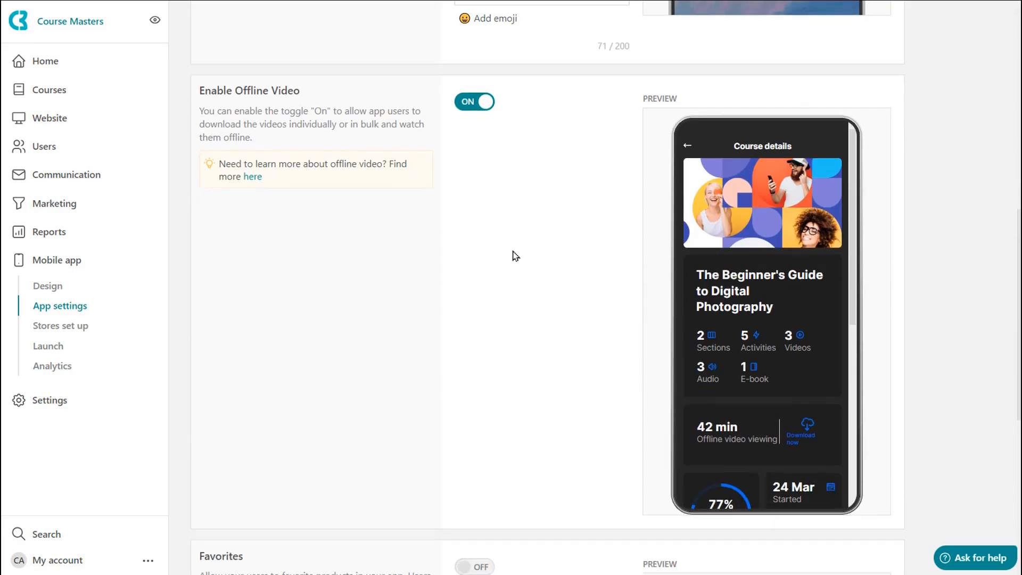
scroll(516, 256, "down", 8)
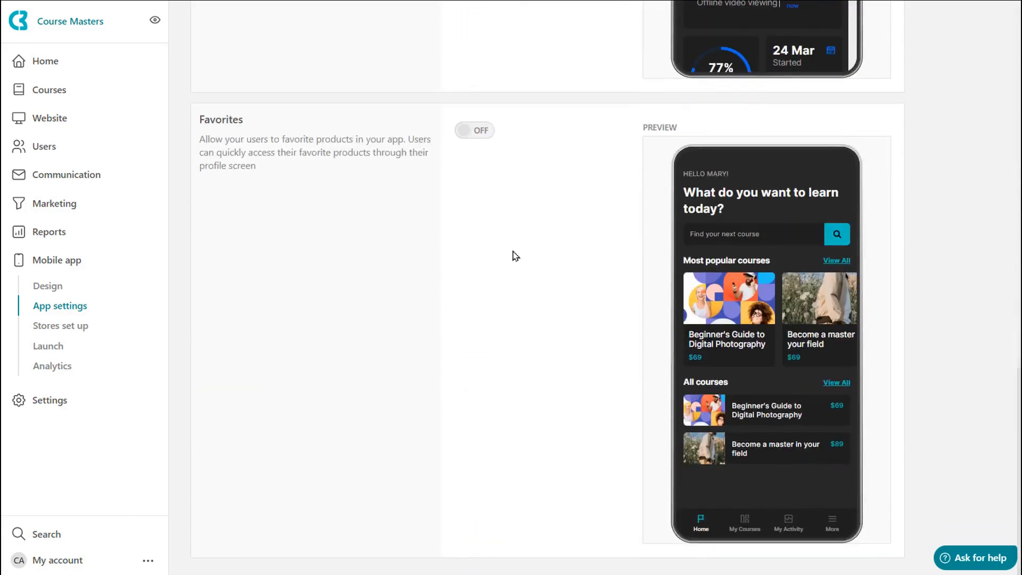
left_click(460, 131)
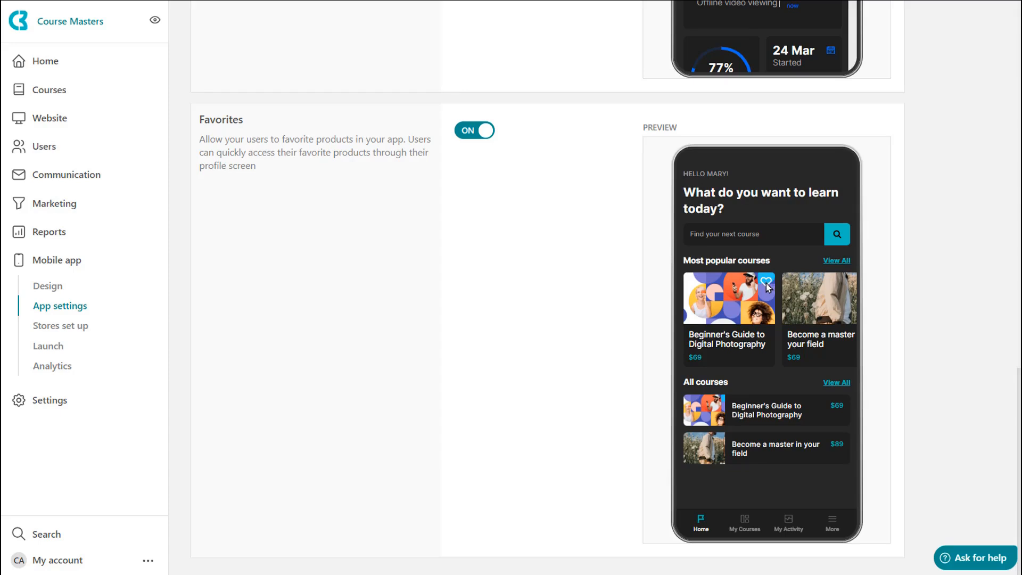
left_click(478, 137)
left_click(479, 136)
left_click(480, 137)
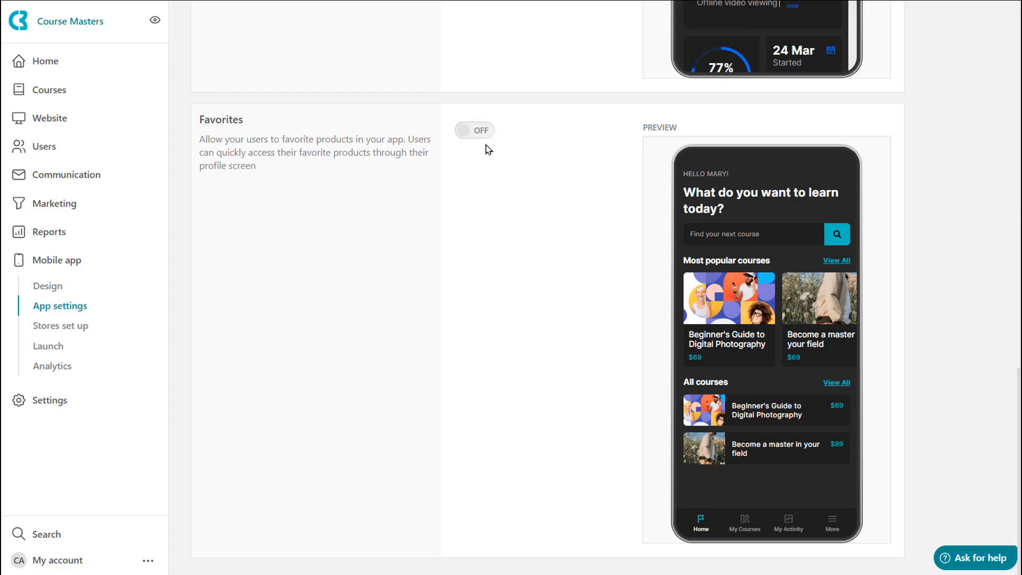
- Open the Integrations settings and review the Firebase and Facebook Business SDK options
scroll(490, 152, "up", 7)
scroll(487, 152, "up", 10)
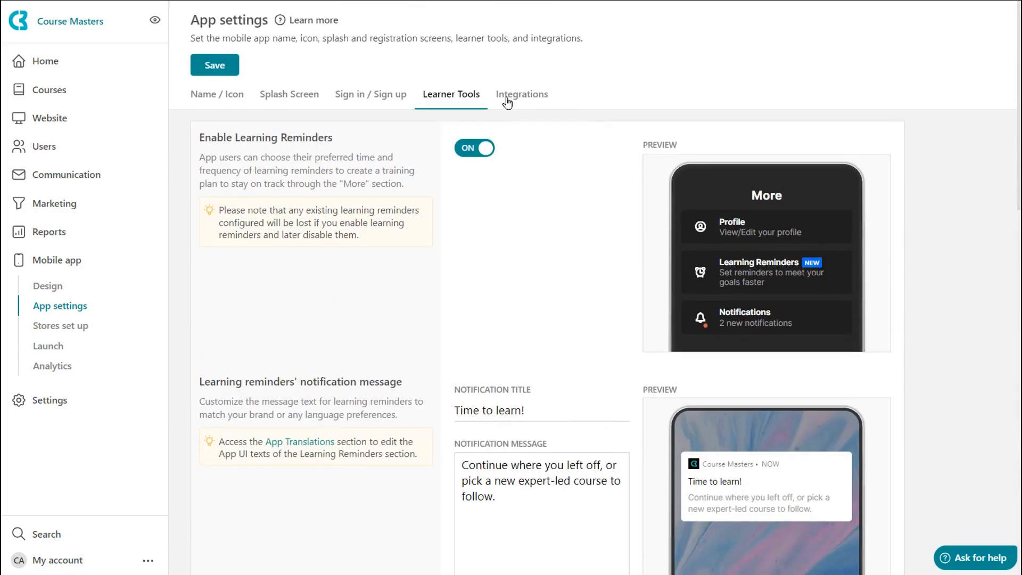
left_click(506, 101)
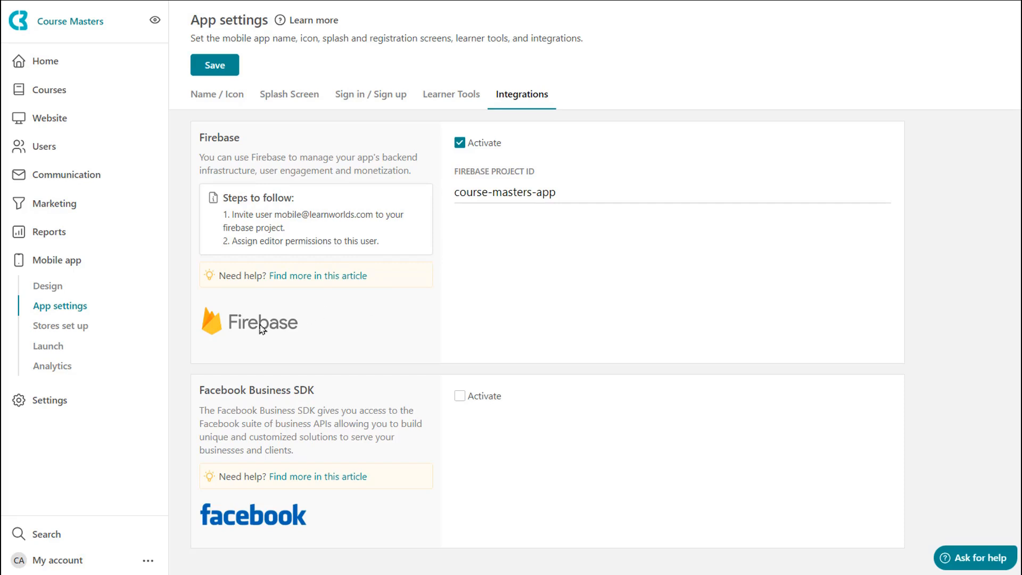
- Open Stores set up, go to the Play Store settings, and switch the Google Play submission option off and back on
left_click(68, 327)
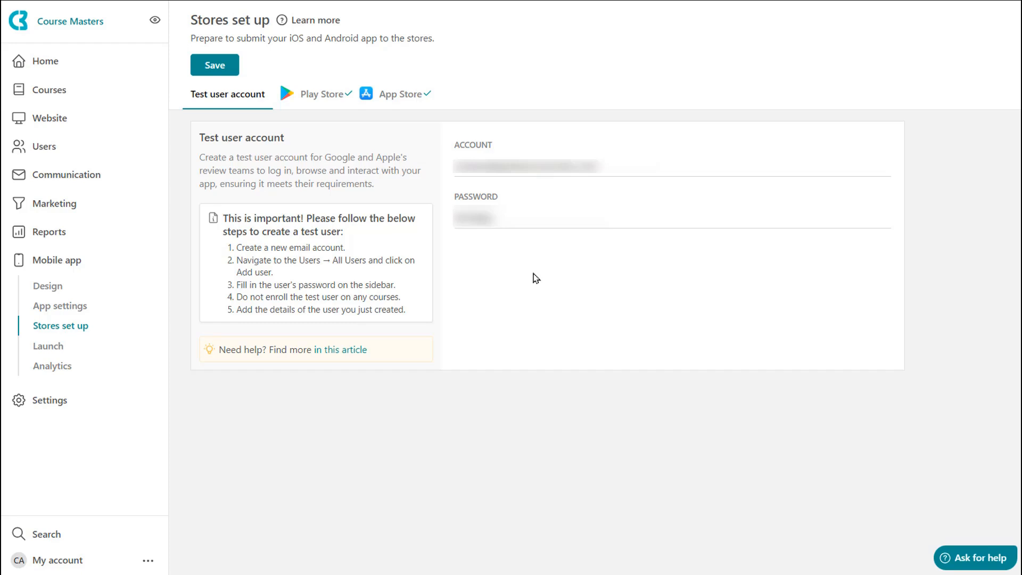
left_click(315, 96)
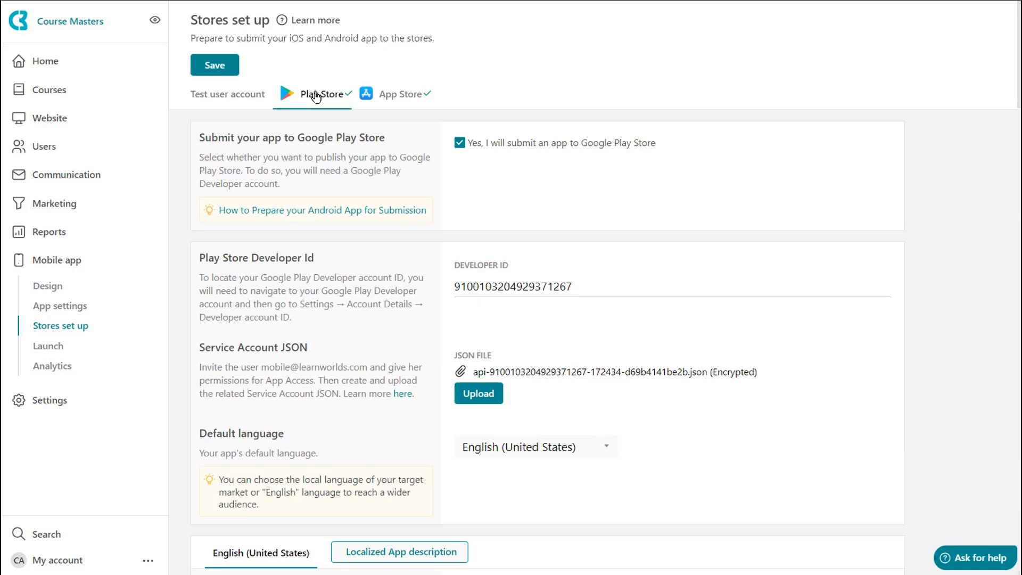
left_click(459, 143)
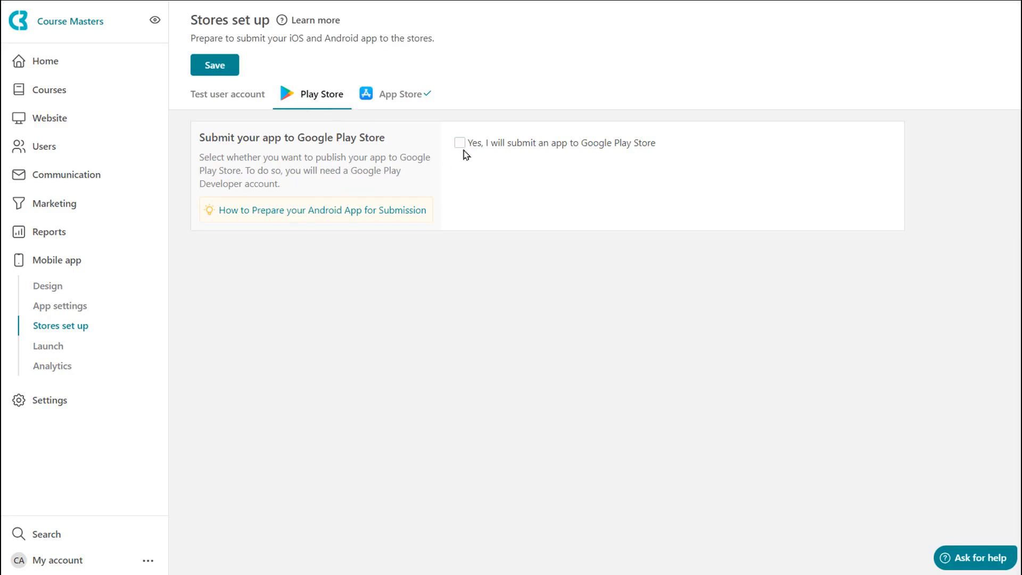
left_click(460, 143)
- Open the App Store settings and switch the App Store submission option off and back on
left_click(368, 95)
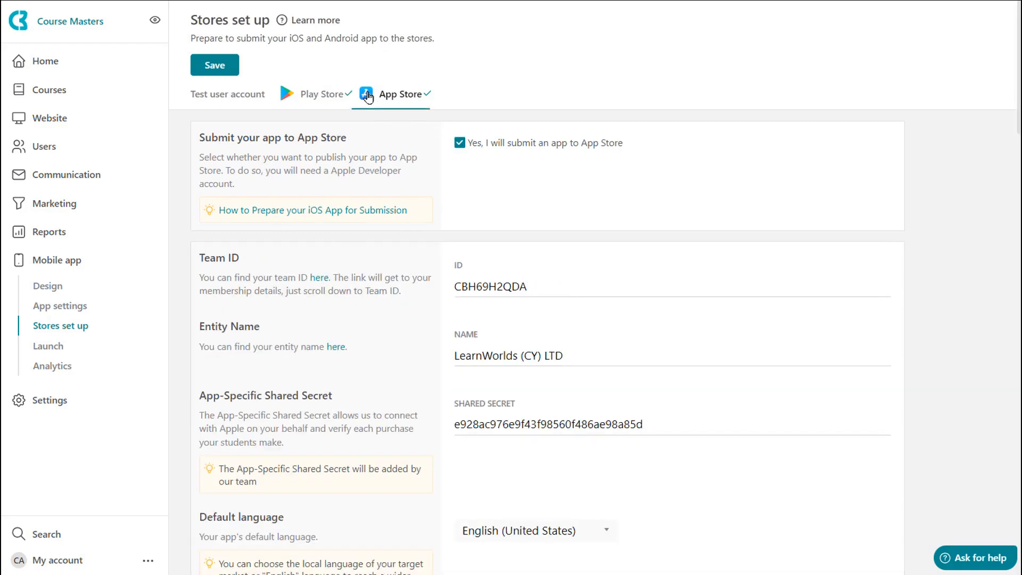
left_click(459, 143)
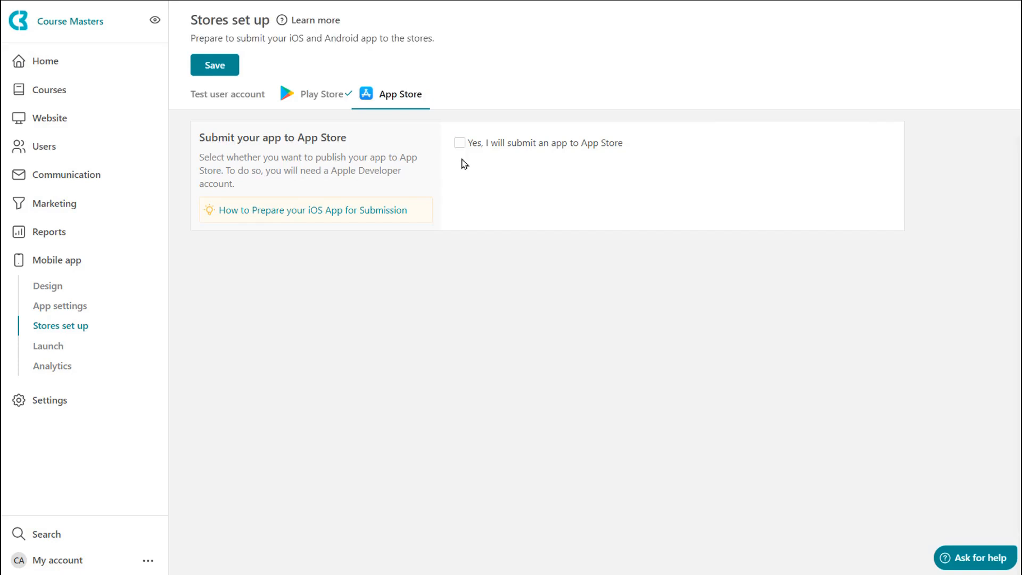
left_click(459, 142)
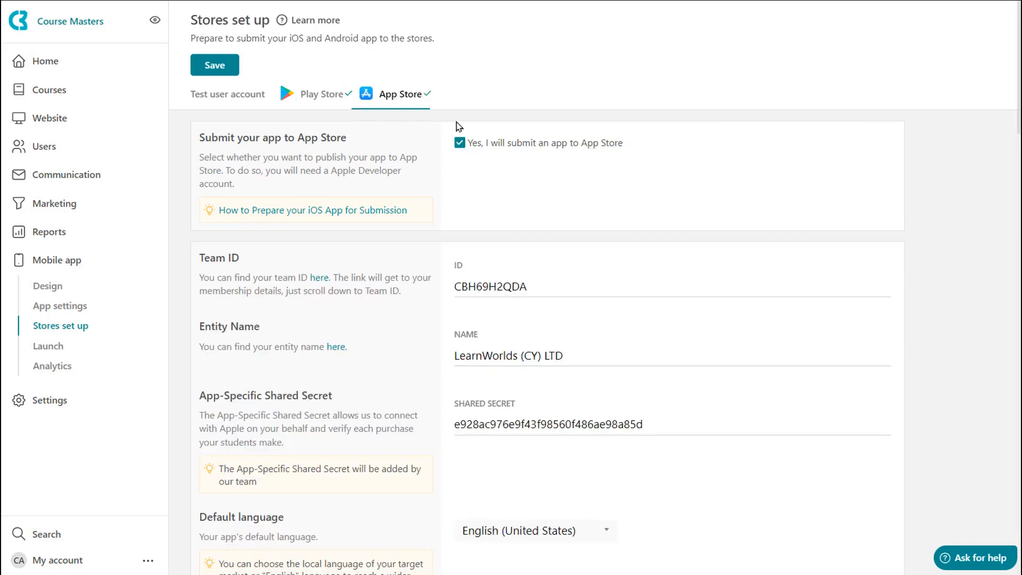
- Review the Play Store listing details, content rating questionnaire, target age group and appeal-to-children settings
left_click(320, 99)
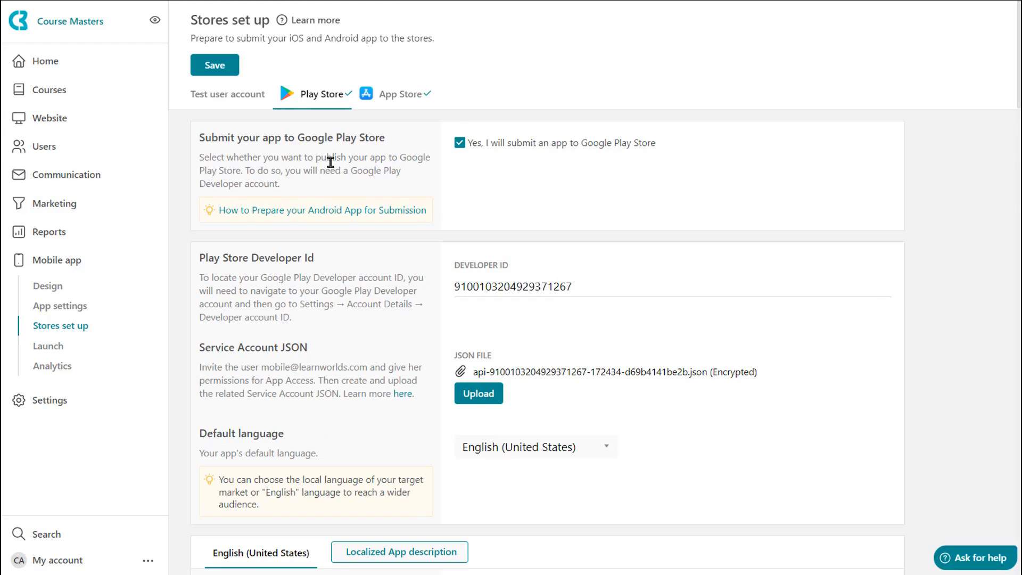
scroll(330, 163, "down", 3)
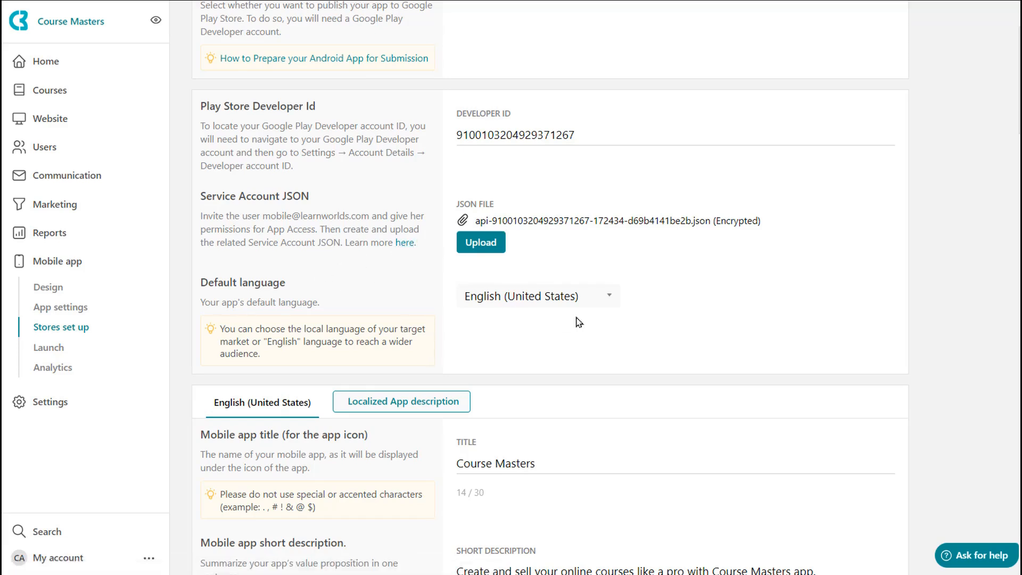
scroll(601, 336, "down", 5)
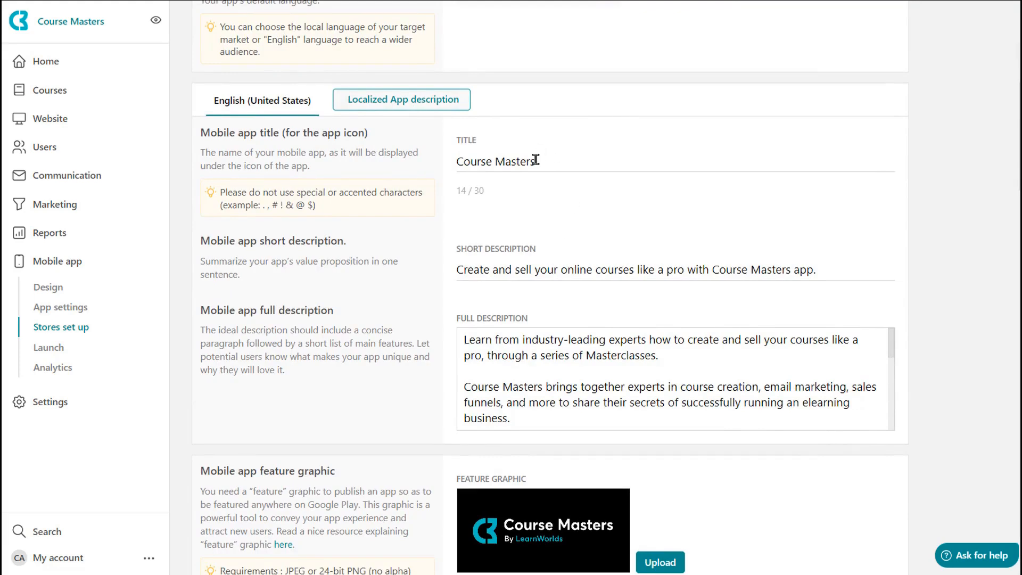
scroll(527, 271, "down", 1)
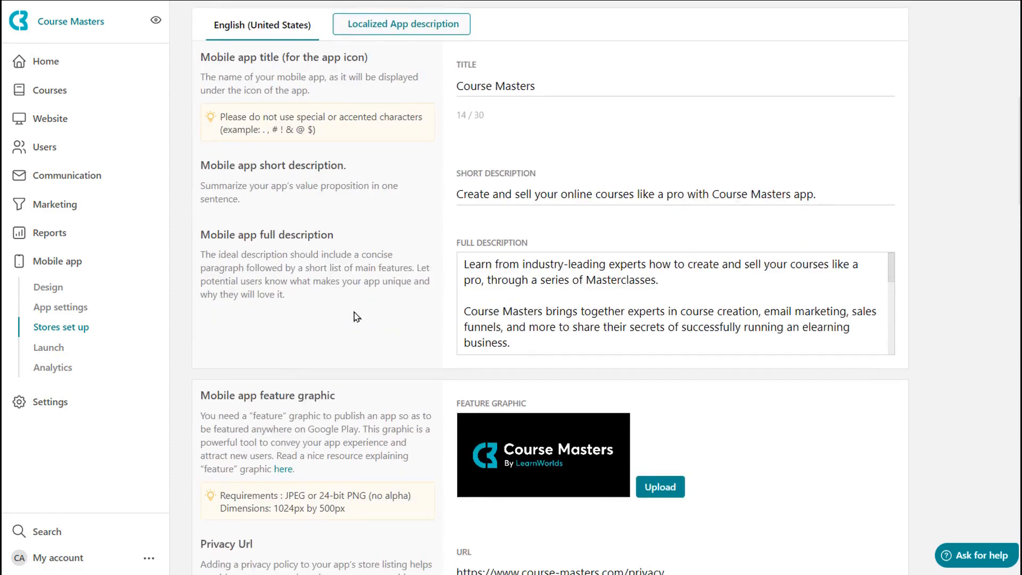
scroll(356, 317, "down", 3)
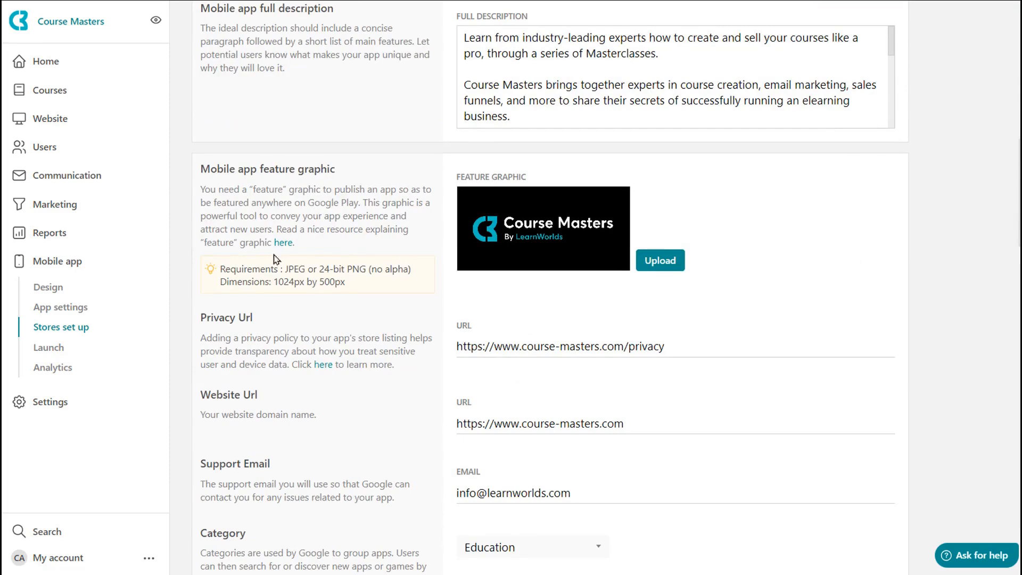
scroll(338, 289, "down", 3)
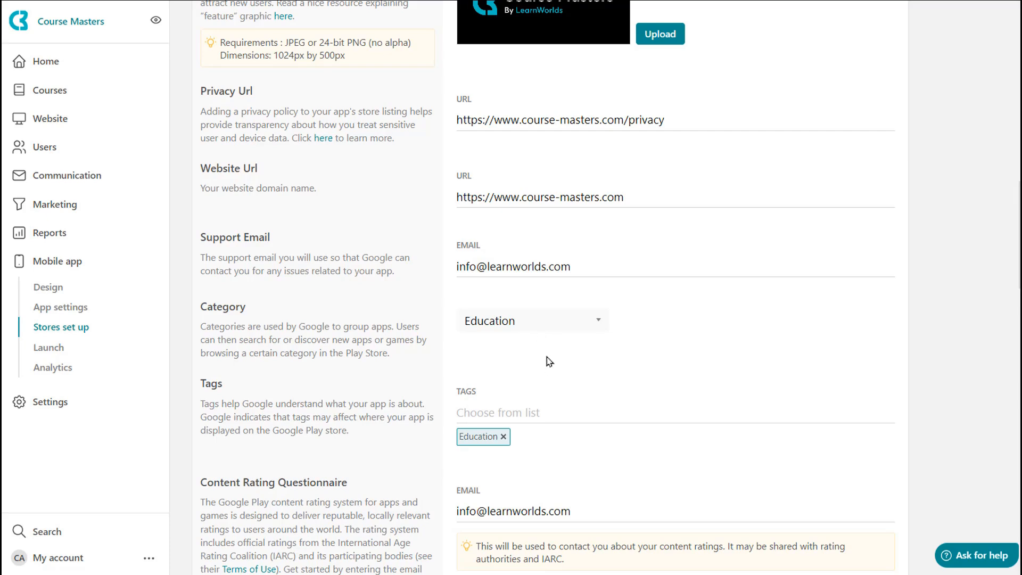
scroll(549, 361, "down", 2)
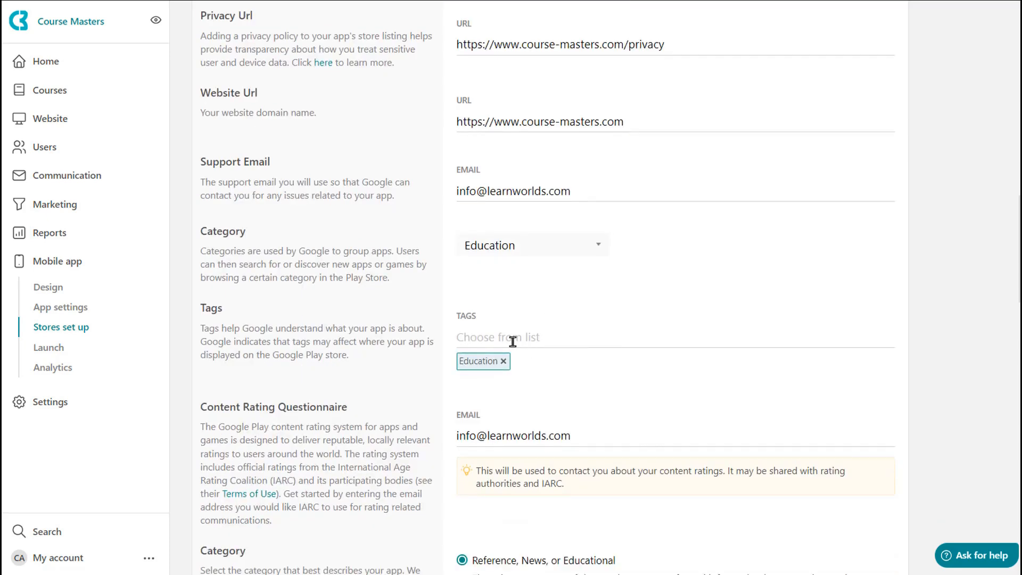
scroll(513, 341, "down", 8)
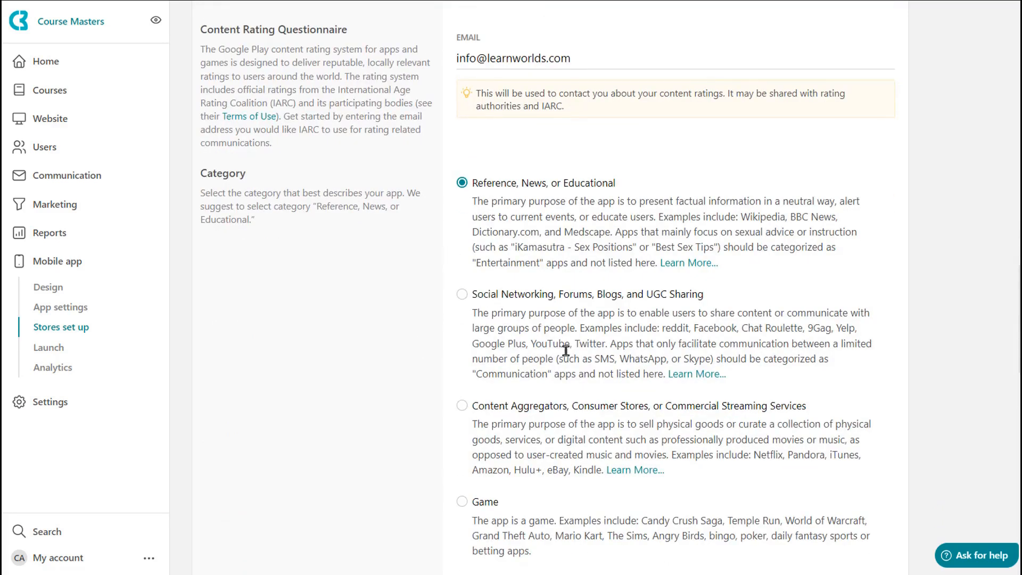
scroll(564, 351, "down", 10)
scroll(566, 351, "down", 2)
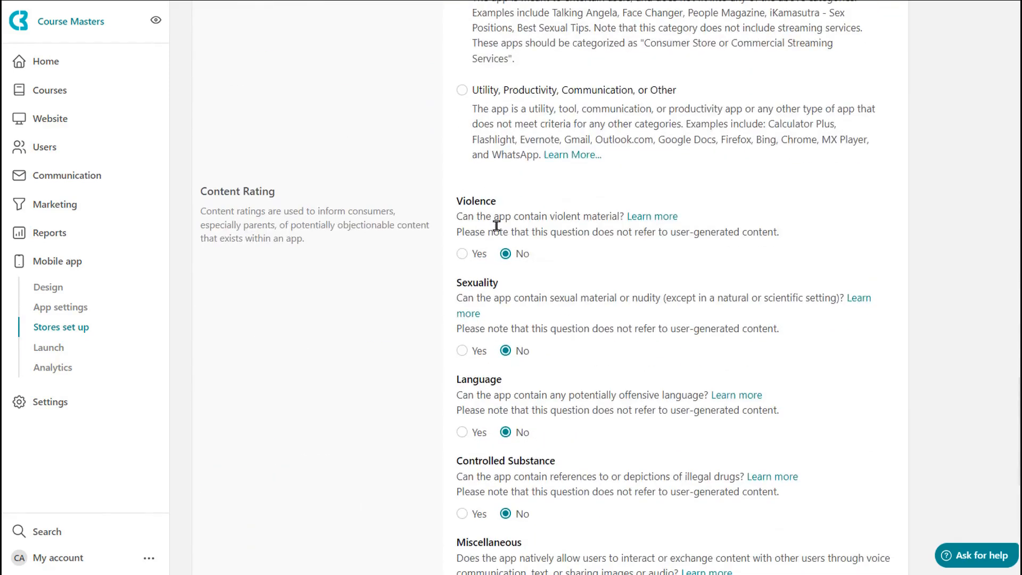
scroll(499, 303, "down", 9)
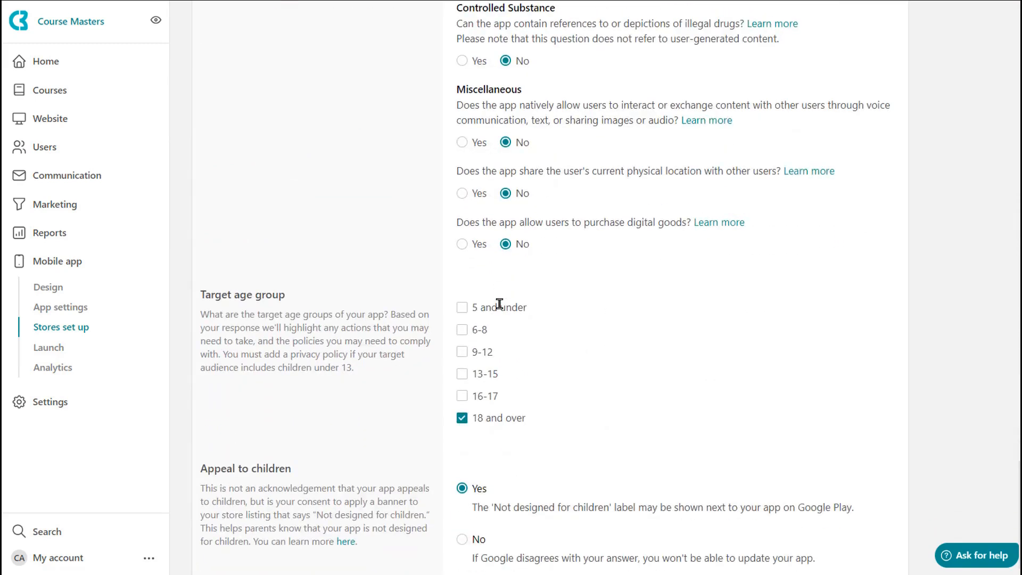
scroll(511, 347, "down", 1)
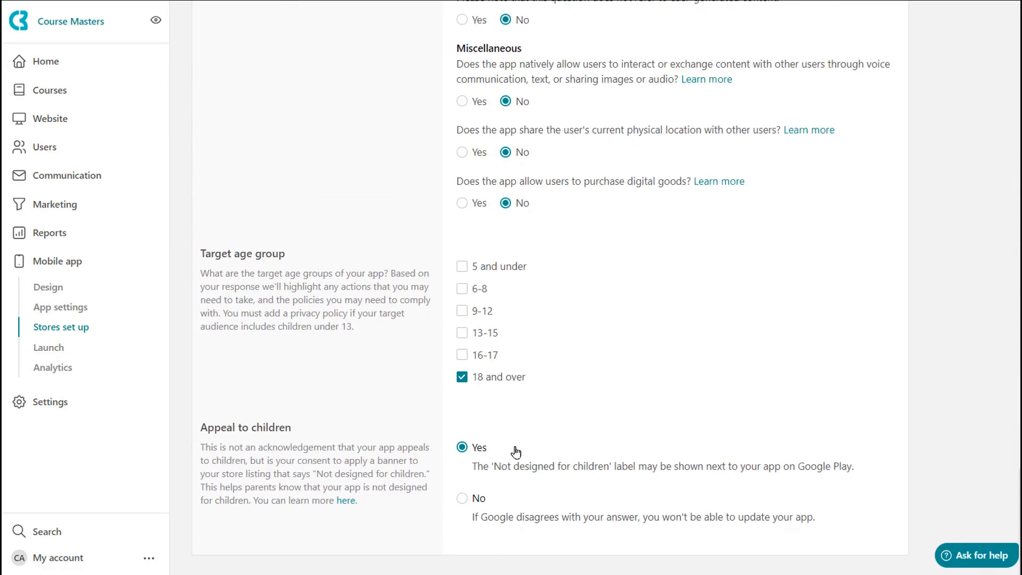
scroll(500, 423, "up", 20)
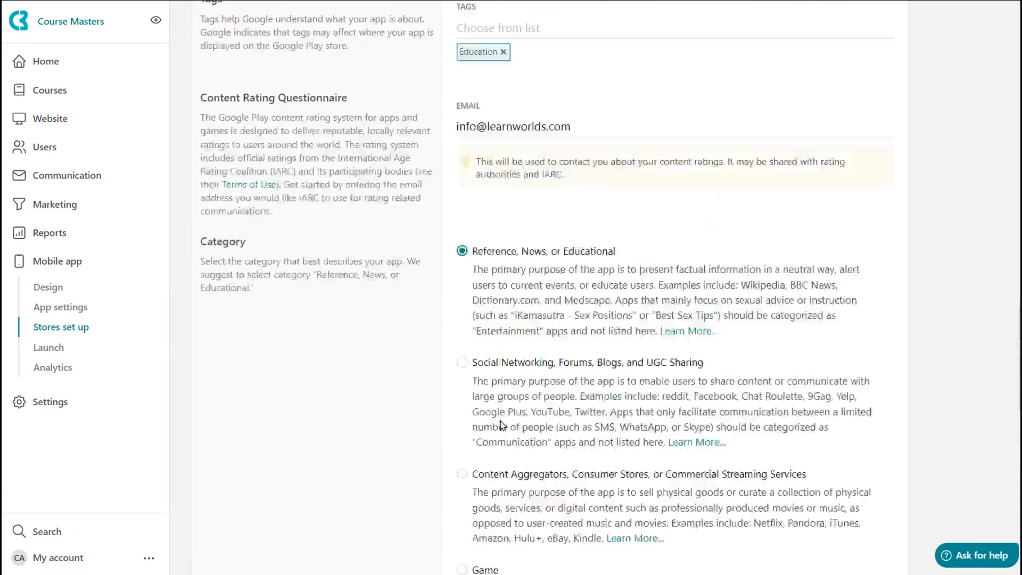
scroll(500, 423, "up", 20)
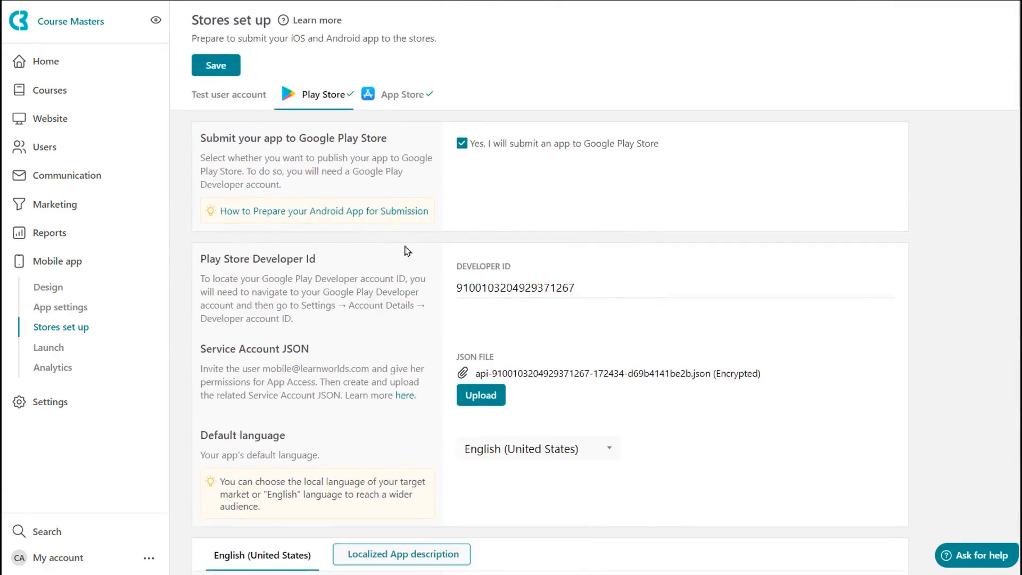
- Return to the App Store settings and toggle the App Store submission option off and back on
left_click(396, 95)
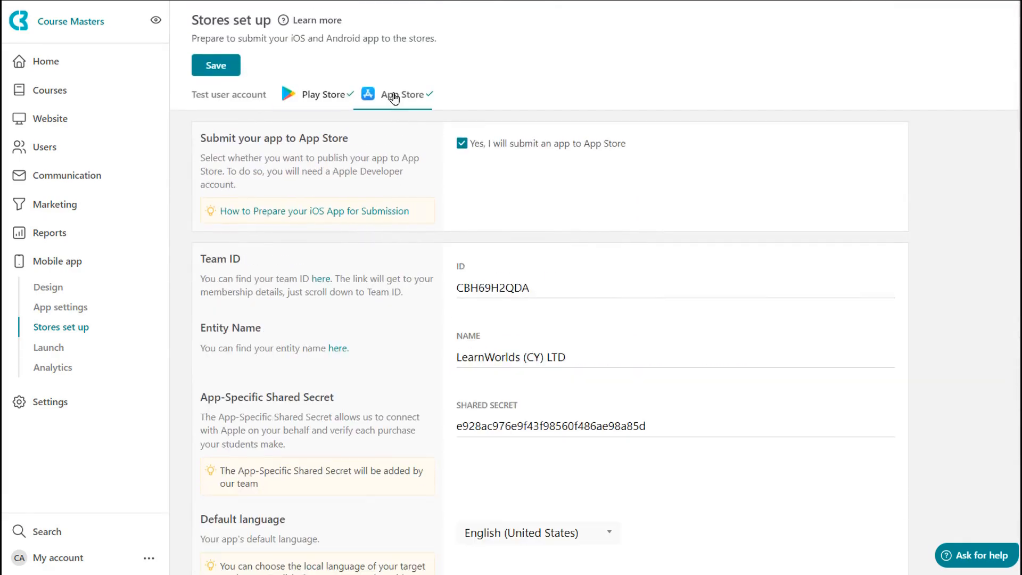
left_click(461, 145)
left_click(461, 144)
- Review the App Store team details, categories, listing description, URLs, content rating questionnaire and review notes
scroll(433, 382, "down", 1)
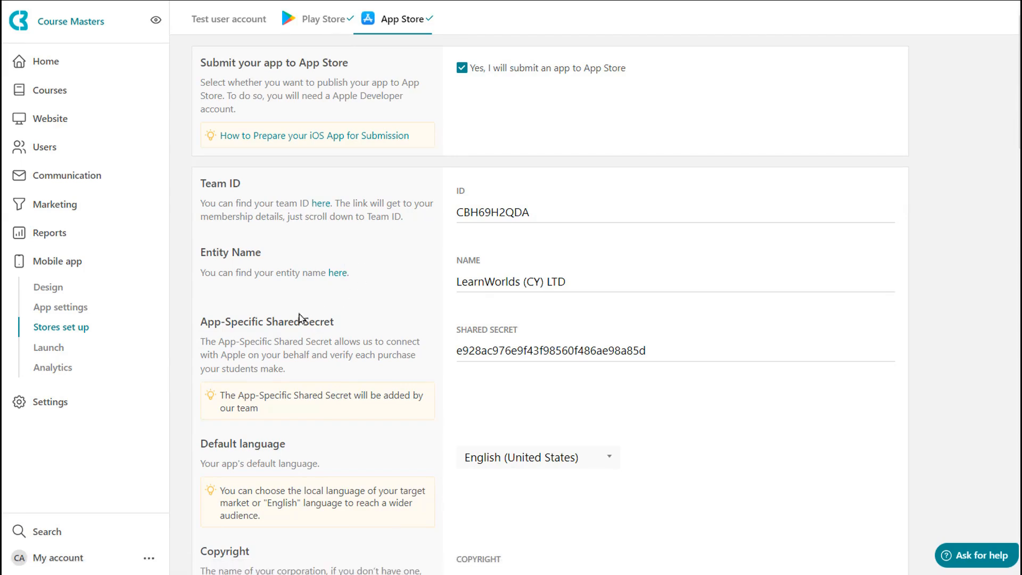
scroll(321, 321, "down", 2)
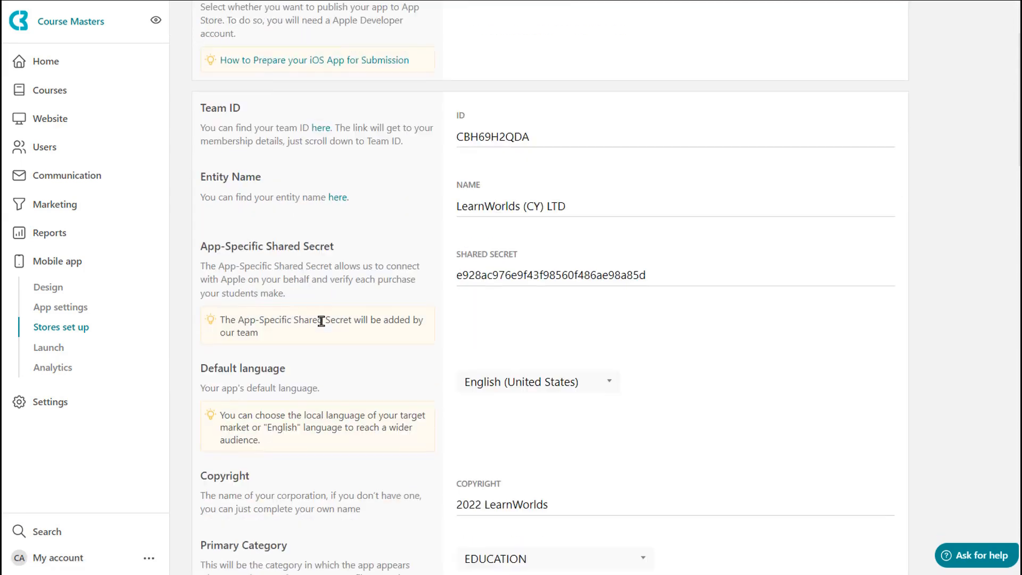
scroll(360, 303, "down", 4)
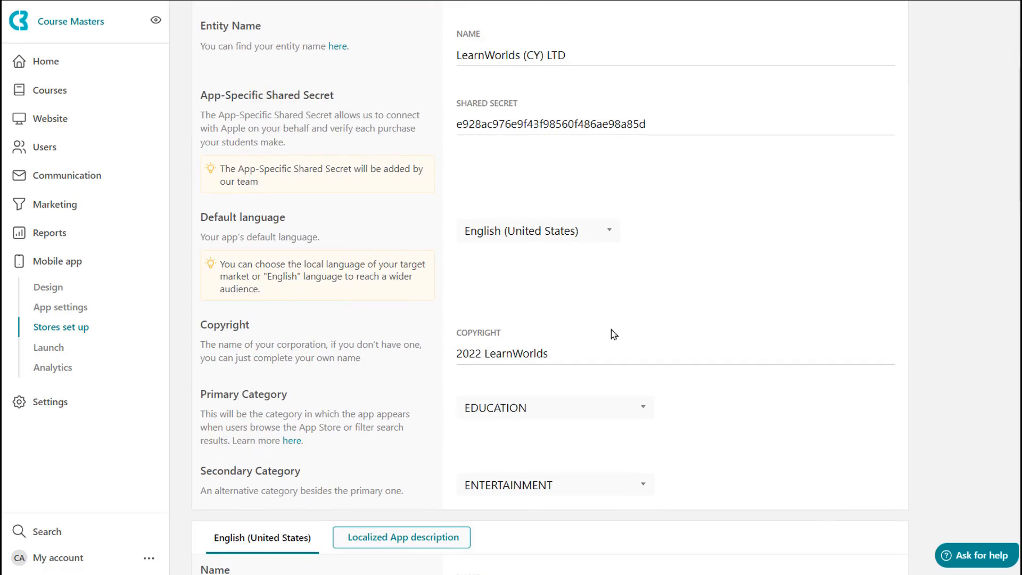
scroll(663, 344, "down", 4)
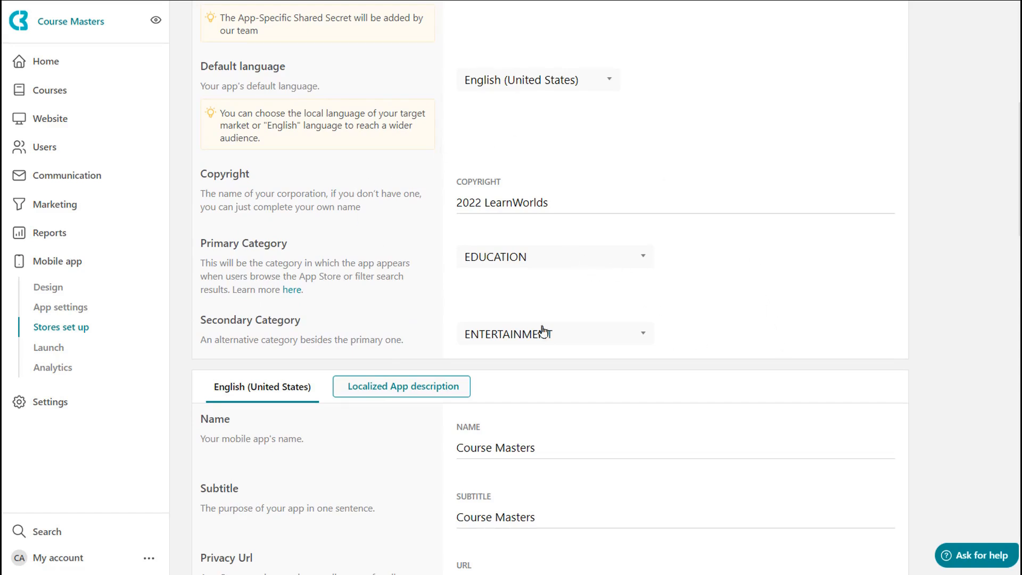
scroll(718, 284, "down", 8)
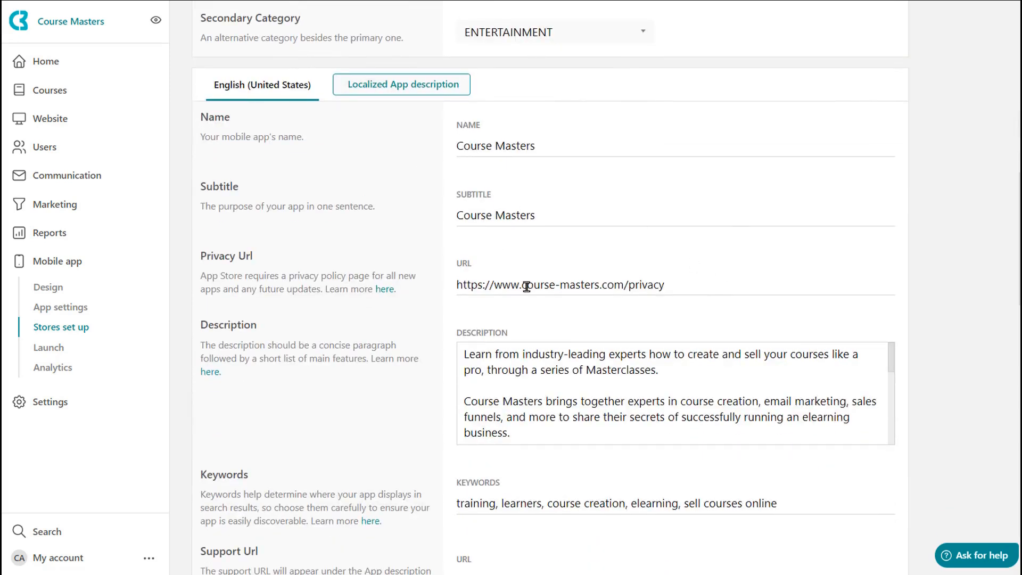
scroll(398, 391, "down", 5)
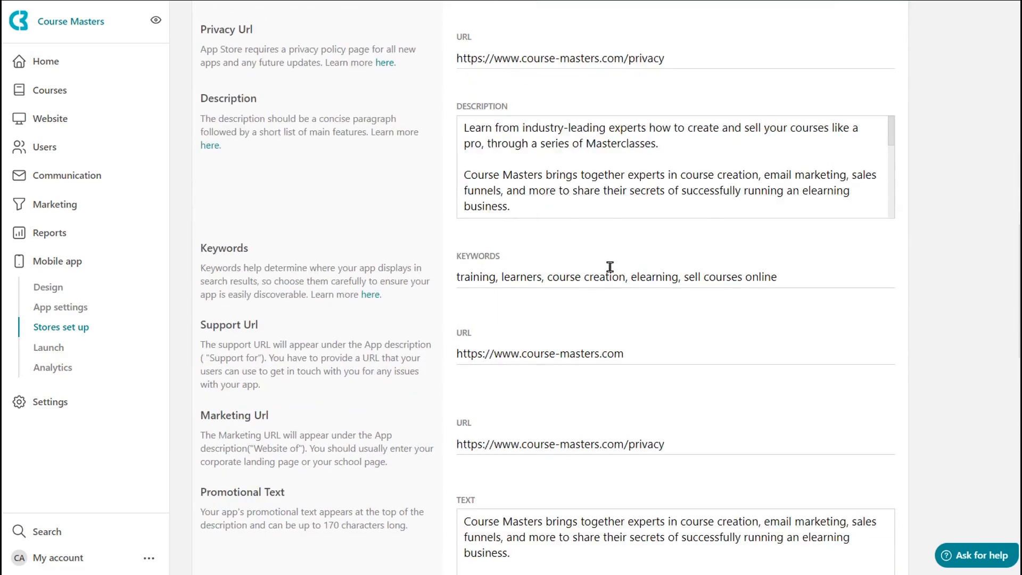
scroll(591, 278, "down", 3)
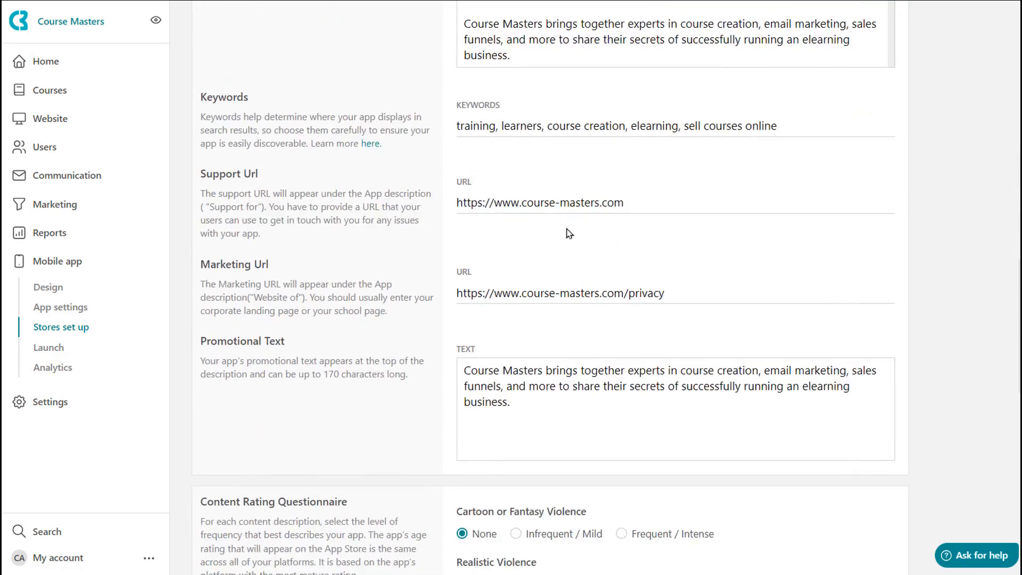
scroll(384, 414, "down", 6)
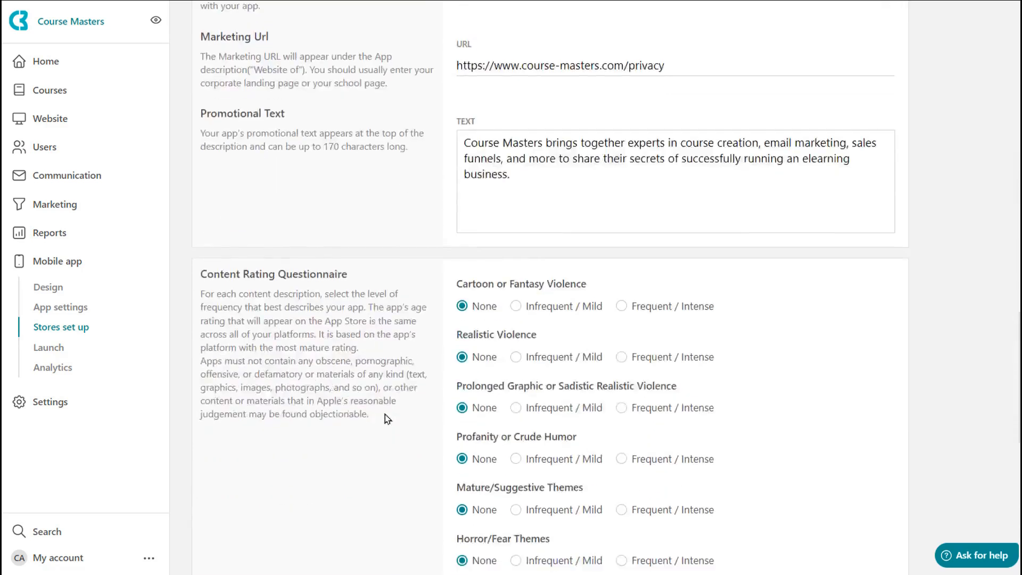
scroll(282, 315, "down", 9)
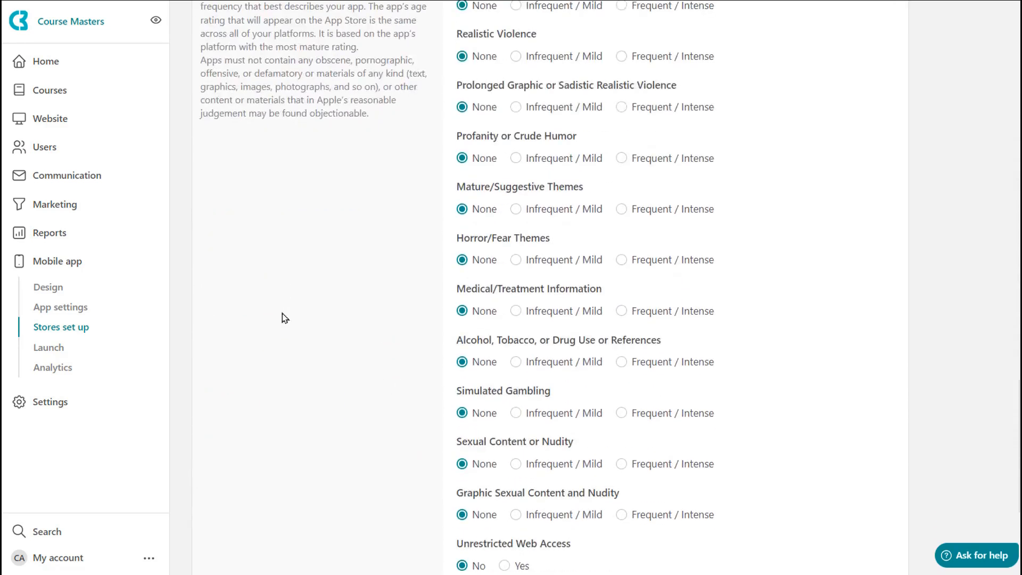
scroll(440, 133, "down", 1)
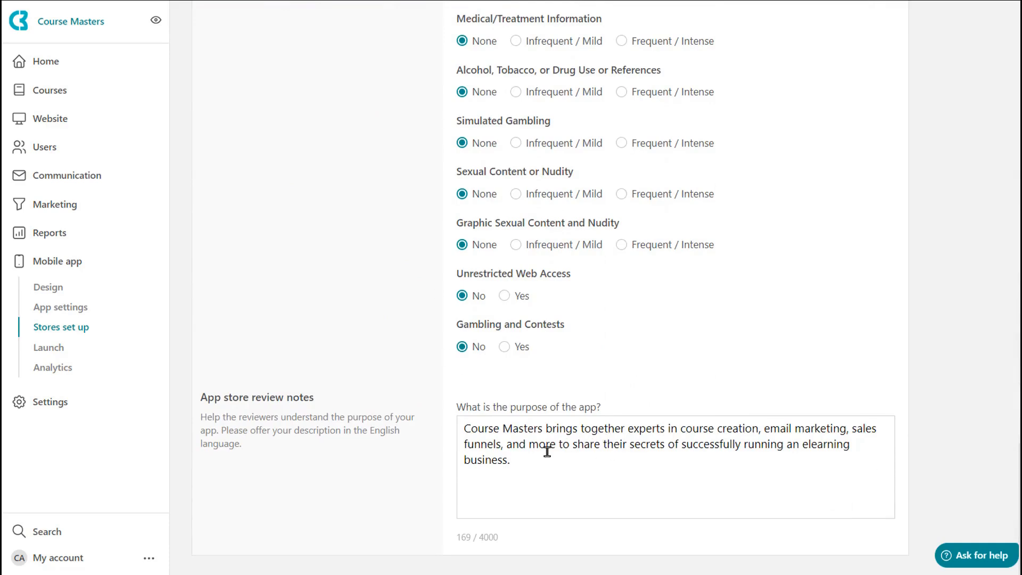
scroll(349, 327, "up", 10)
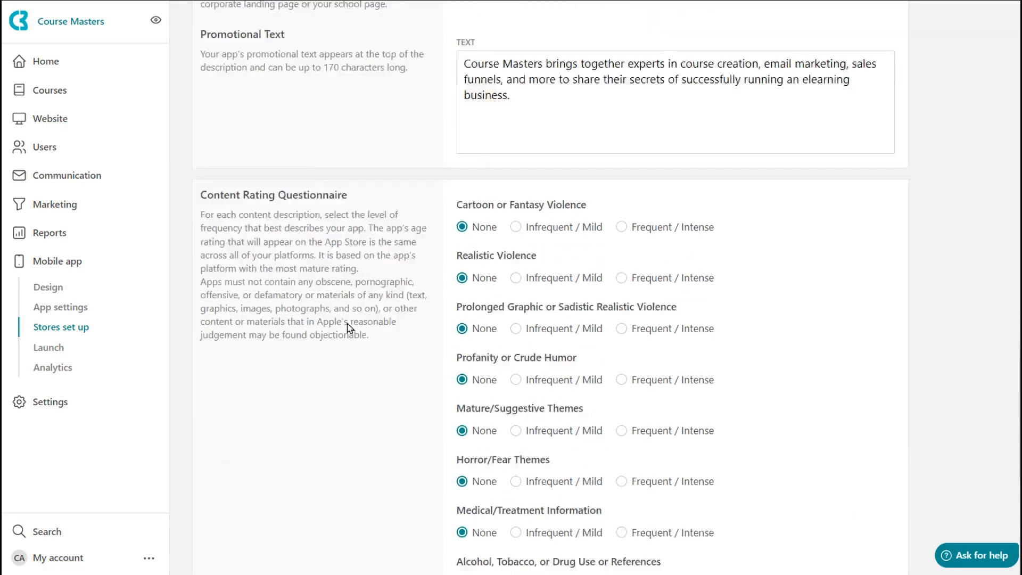
scroll(349, 328, "up", 6)
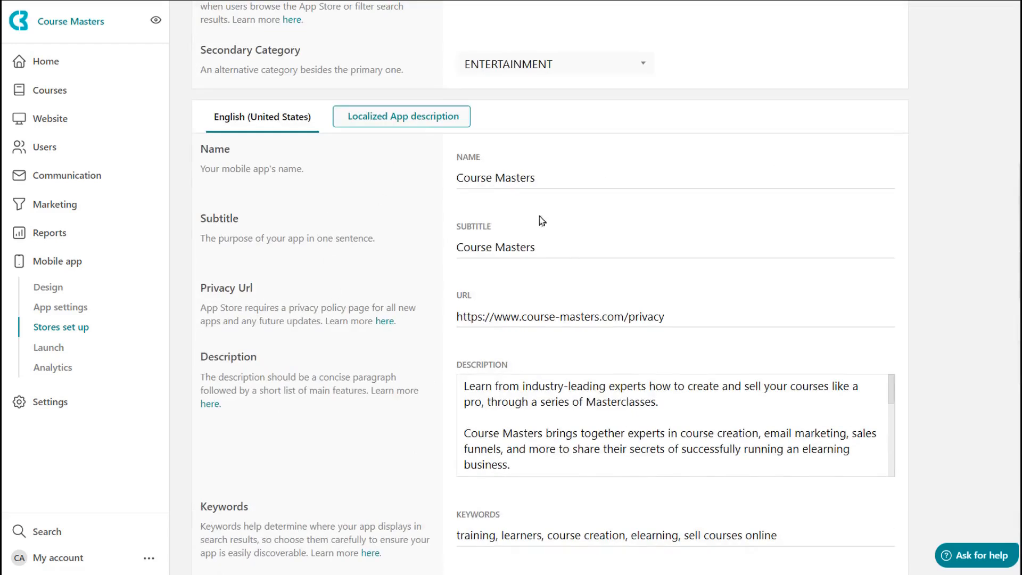
scroll(481, 303, "up", 6)
scroll(484, 309, "up", 4)
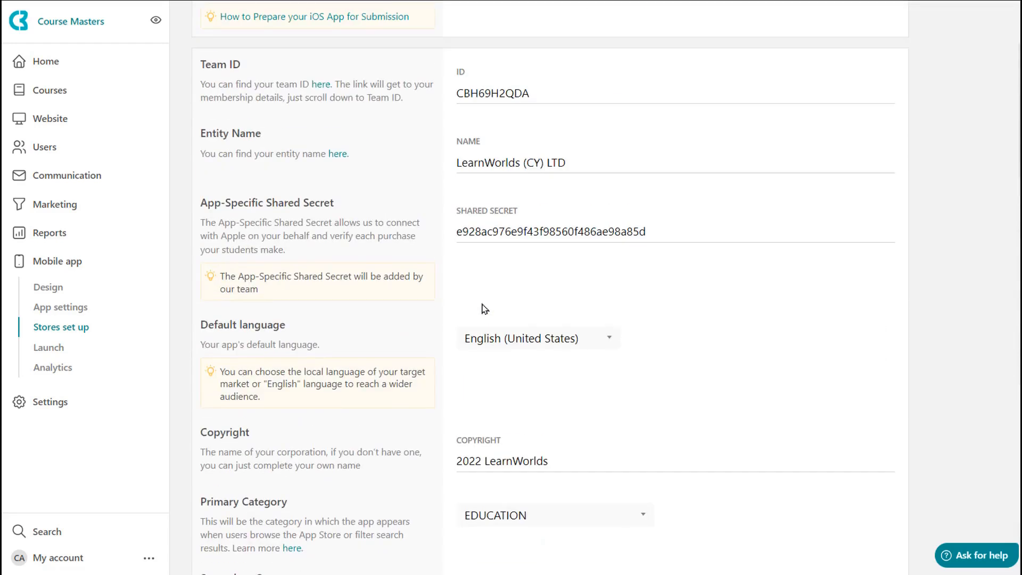
scroll(484, 308, "up", 4)
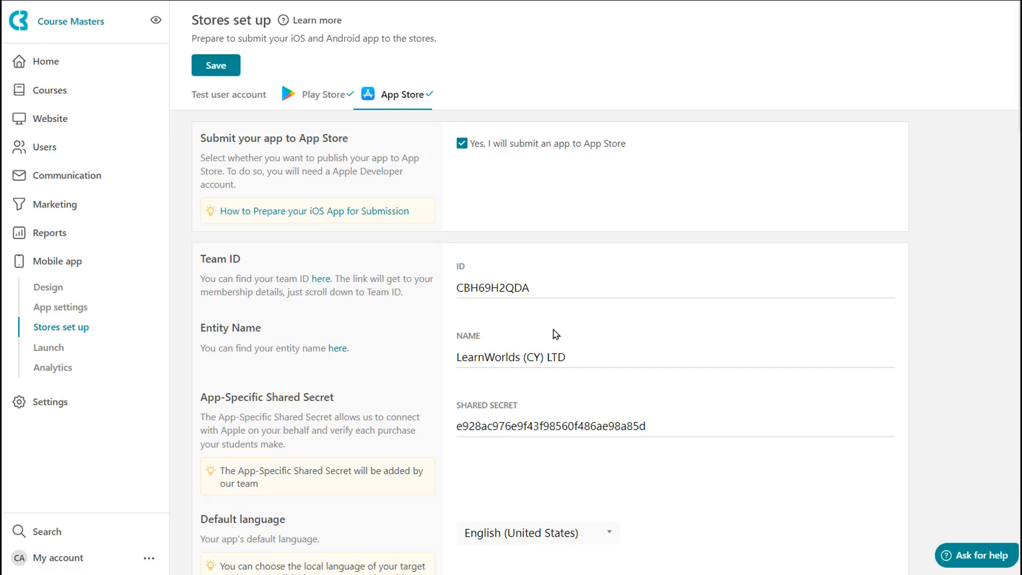
- Open the mobile app Launch page to view the available app plans
left_click(49, 347)
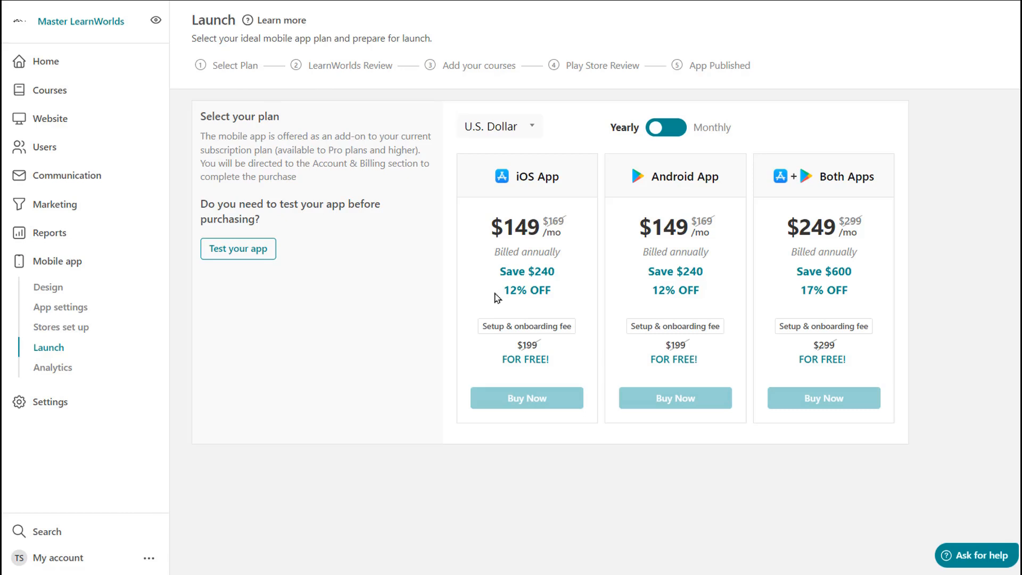
- Compare the app plan prices by switching the billing period to Monthly and back to Yearly
left_click(664, 130)
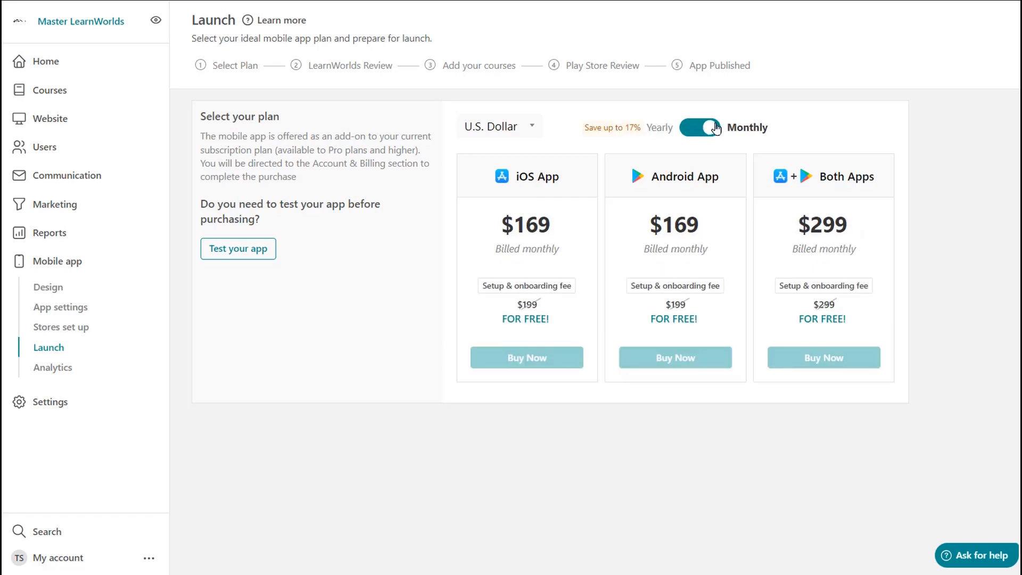
left_click(698, 134)
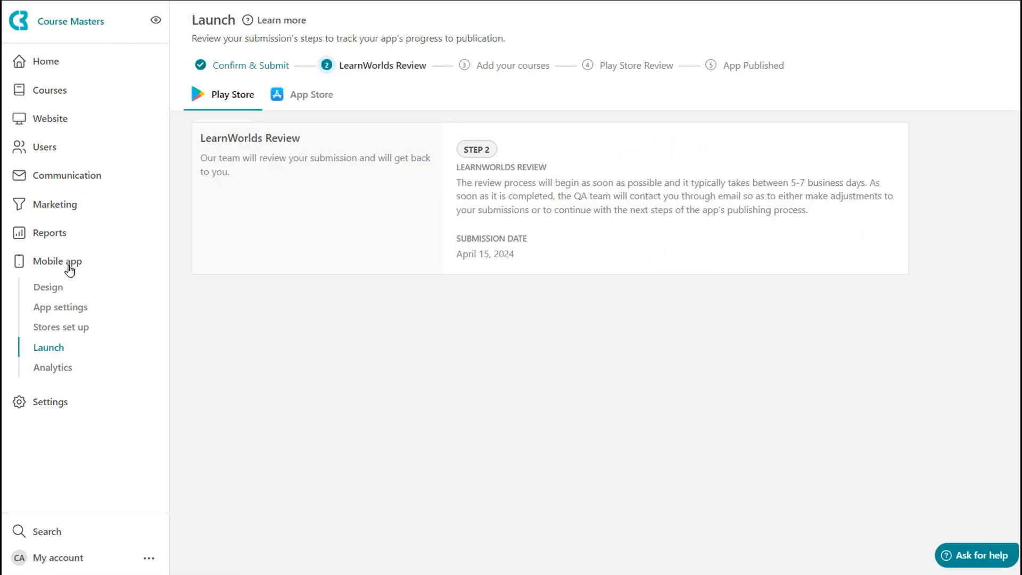
- Open the mobile app Analytics page and browse the metric sections: users, active users, downloads, engagement, reachability and enrollments
left_click(47, 371)
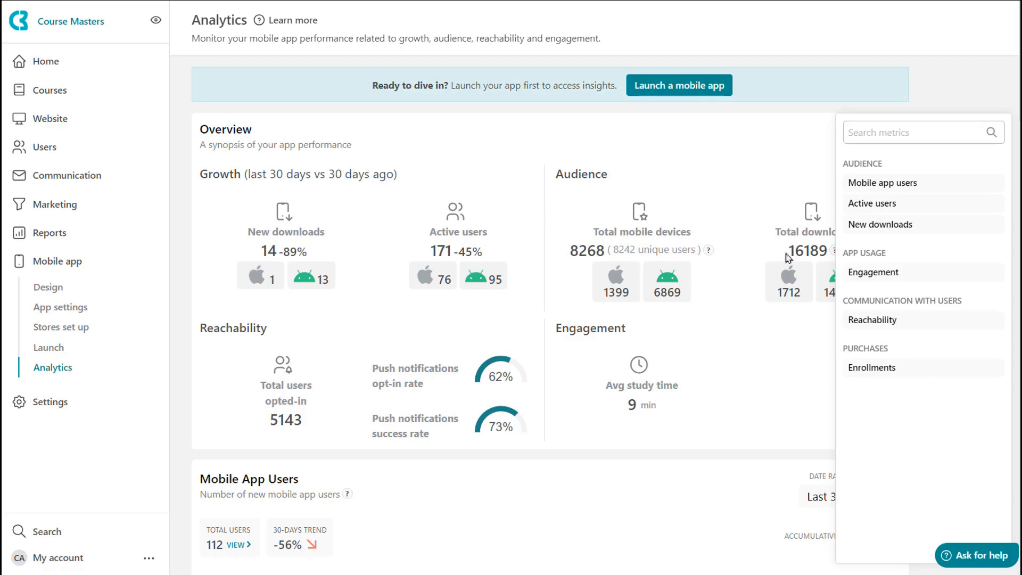
scroll(494, 323, "down", 3)
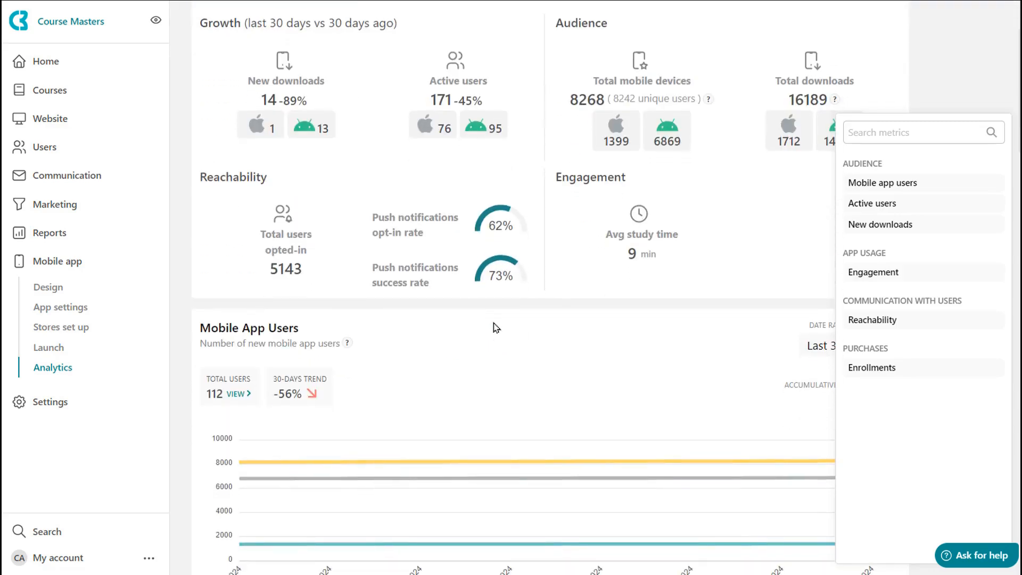
scroll(493, 326, "down", 6)
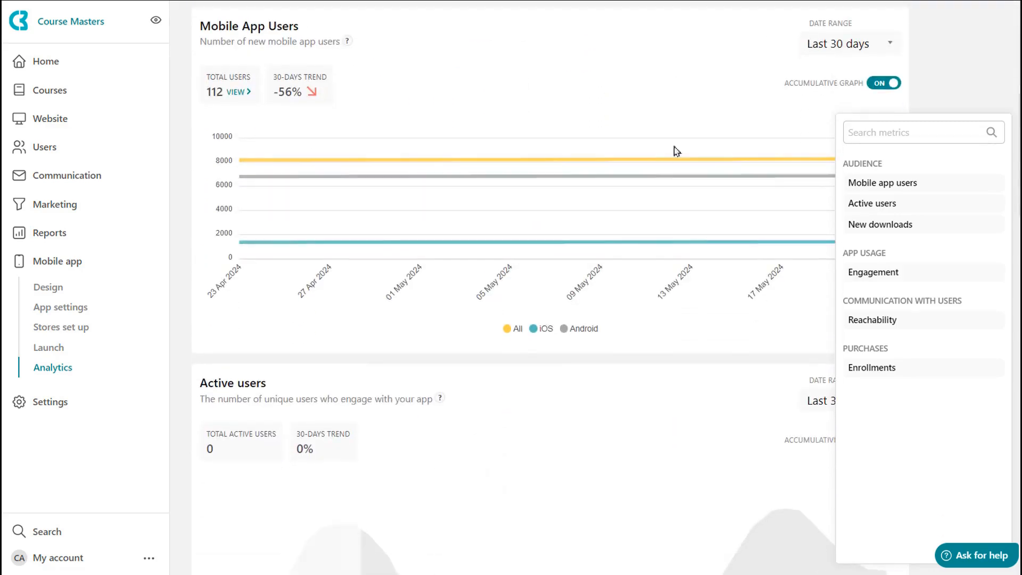
left_click(860, 48)
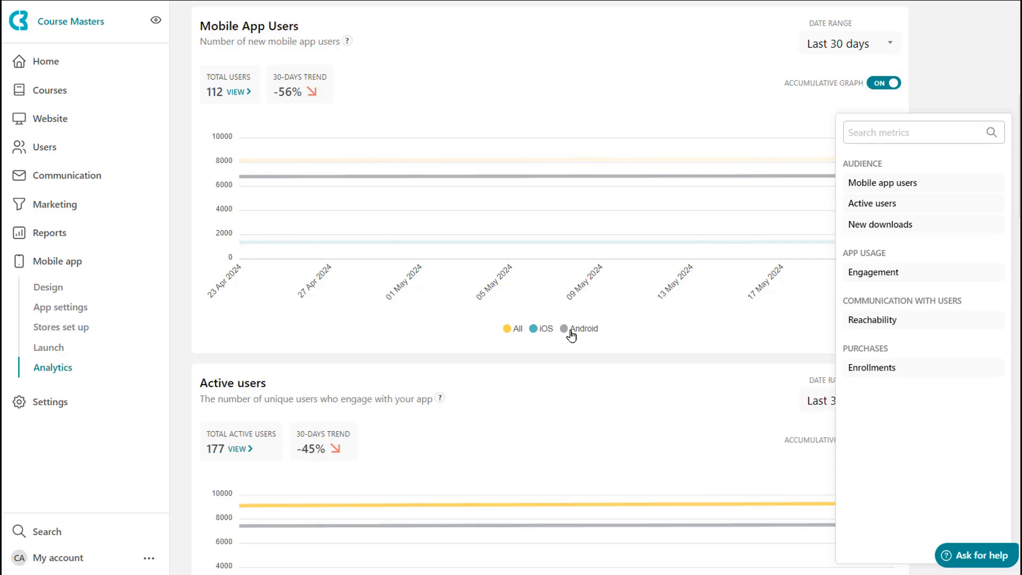
left_click(890, 208)
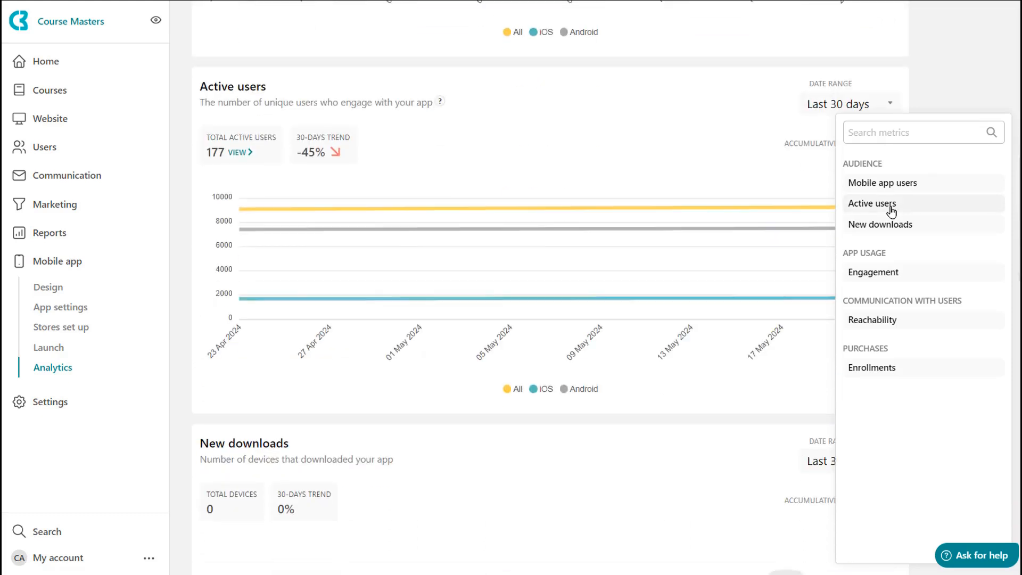
left_click(890, 227)
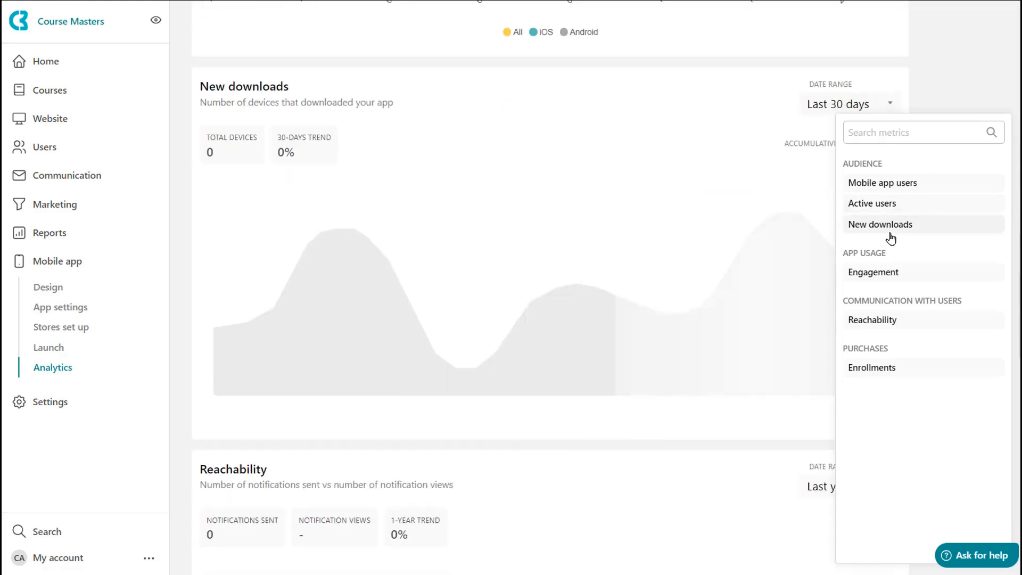
left_click(892, 281)
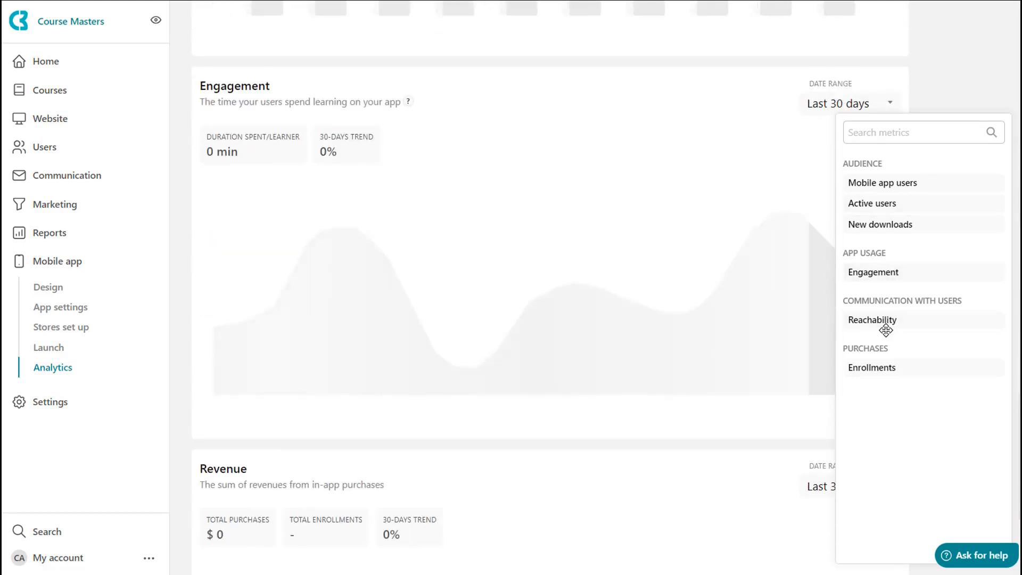
left_click(881, 321)
left_click(884, 369)
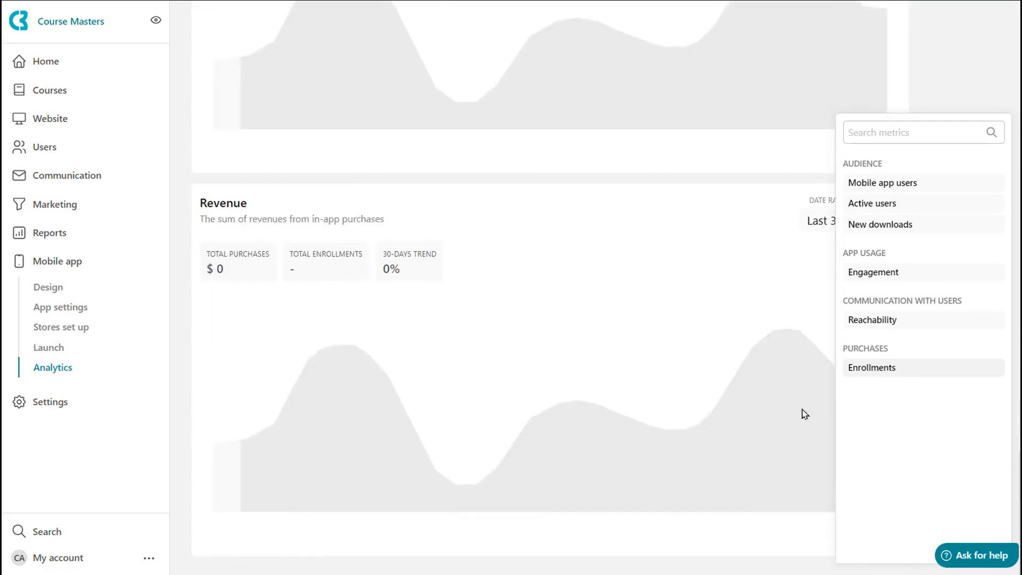